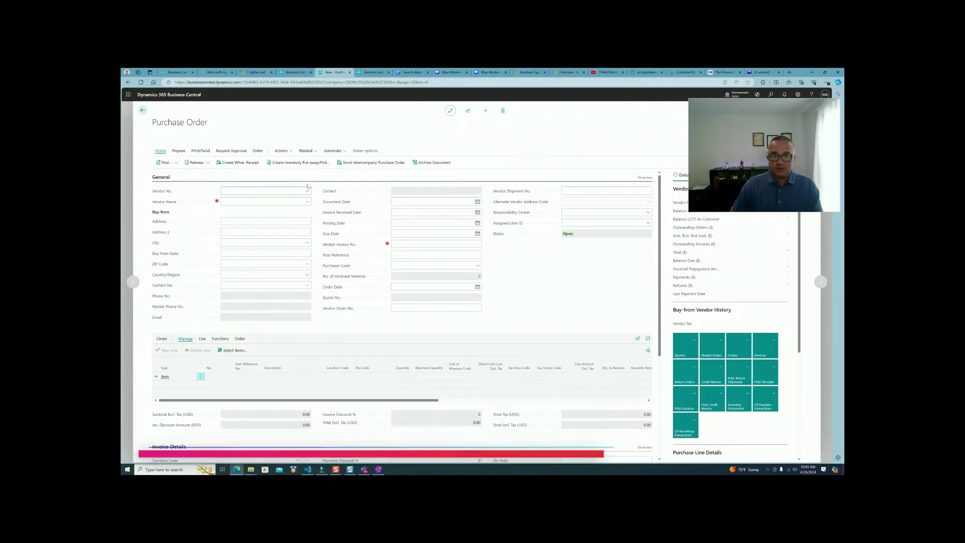
- Assign First Up Consultants as the vendor of the new purchase order
left_click(306, 191)
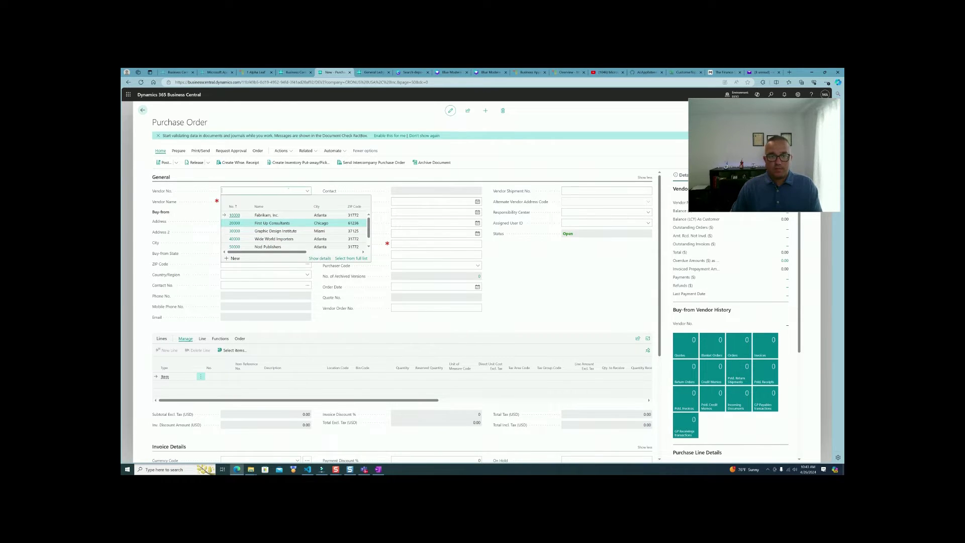
type("20000")
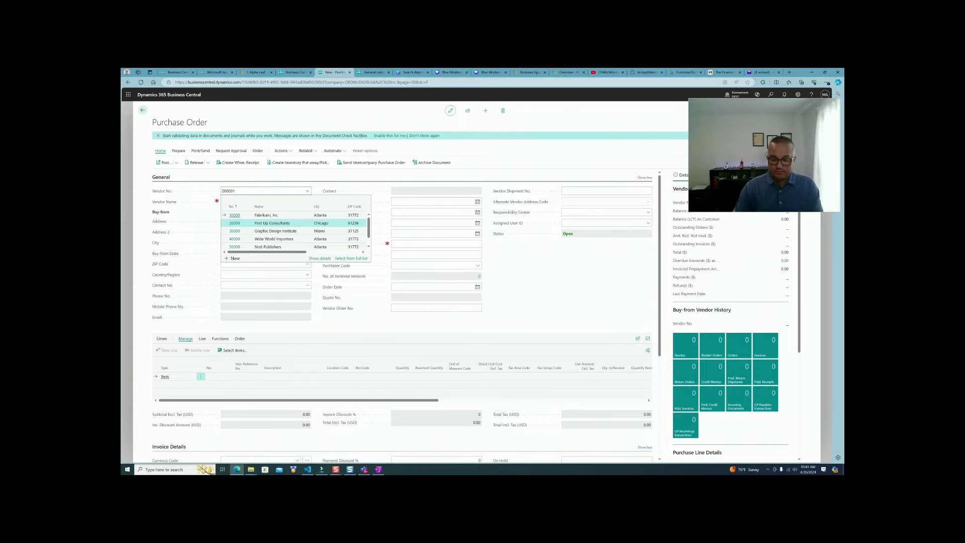
key("Tab")
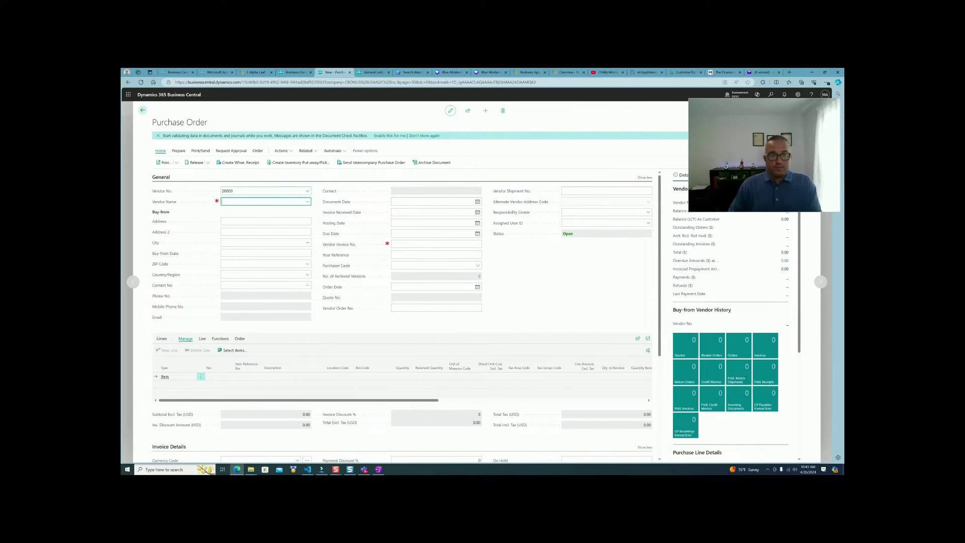
left_click(271, 222)
key("ctrl+a")
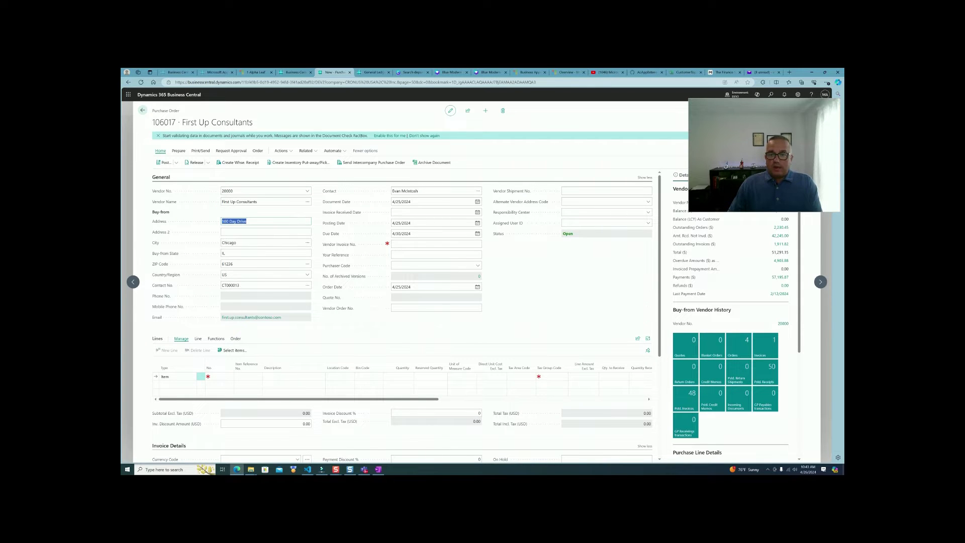
- Add item 1896-S, ATHENS Desk, to the first line of the purchase order
scroll(565, 291, "down", 2)
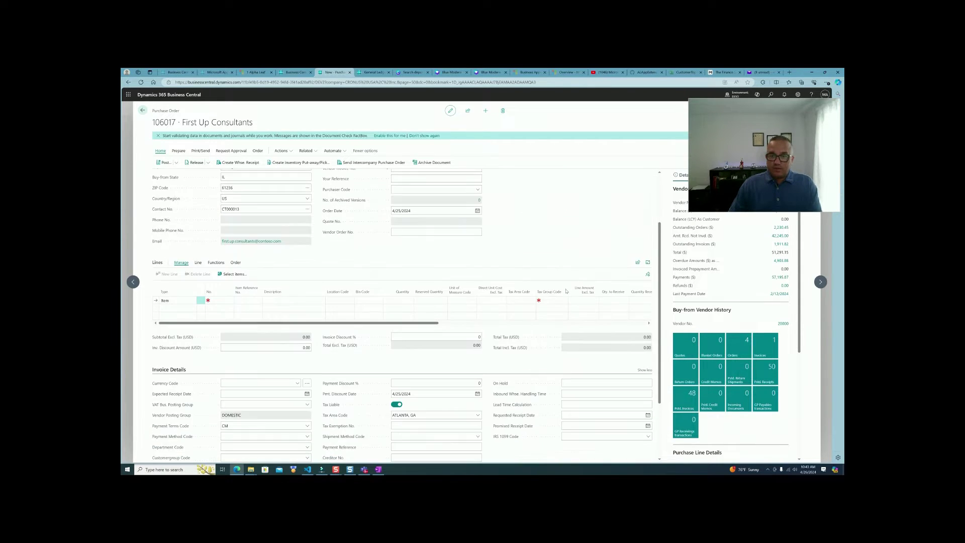
scroll(221, 243, "down", 1)
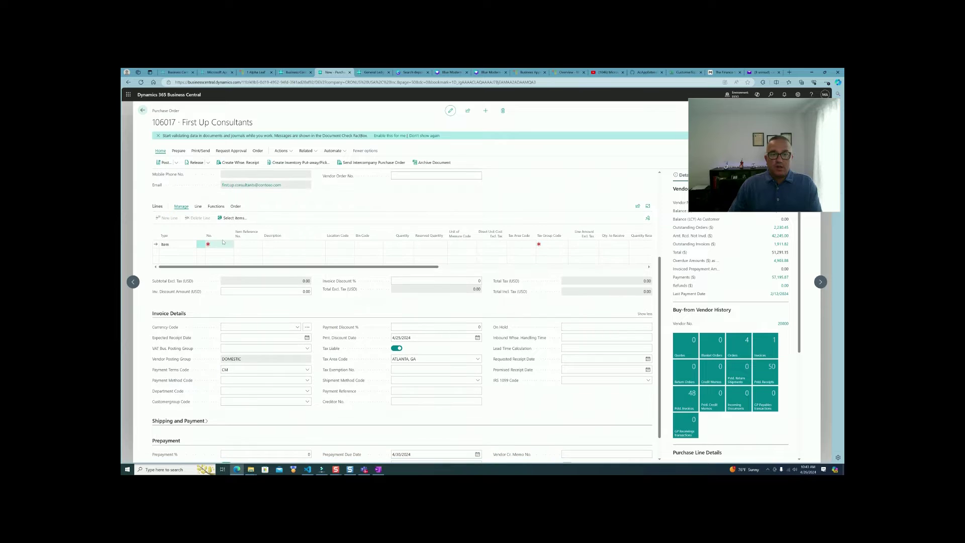
left_click(221, 244)
left_click(229, 245)
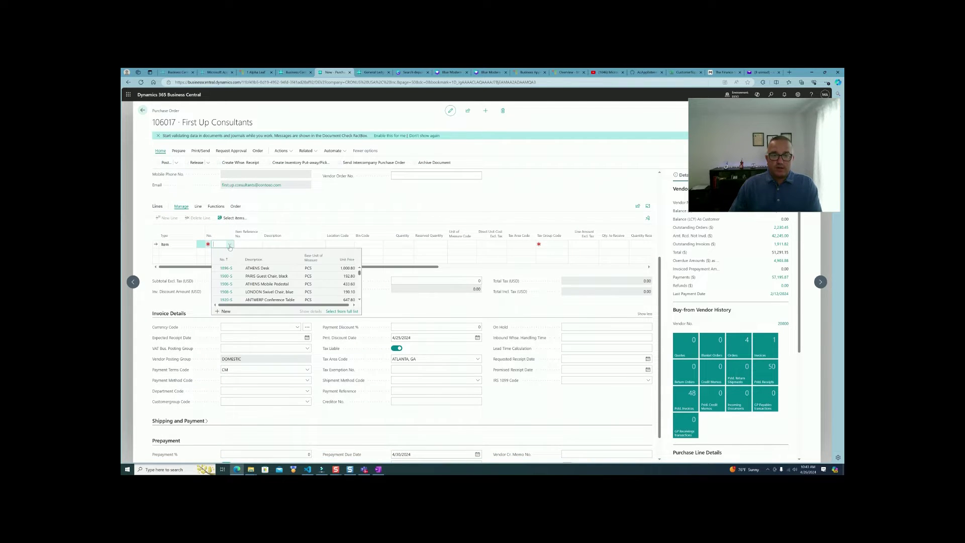
left_click(229, 246)
left_click(229, 246)
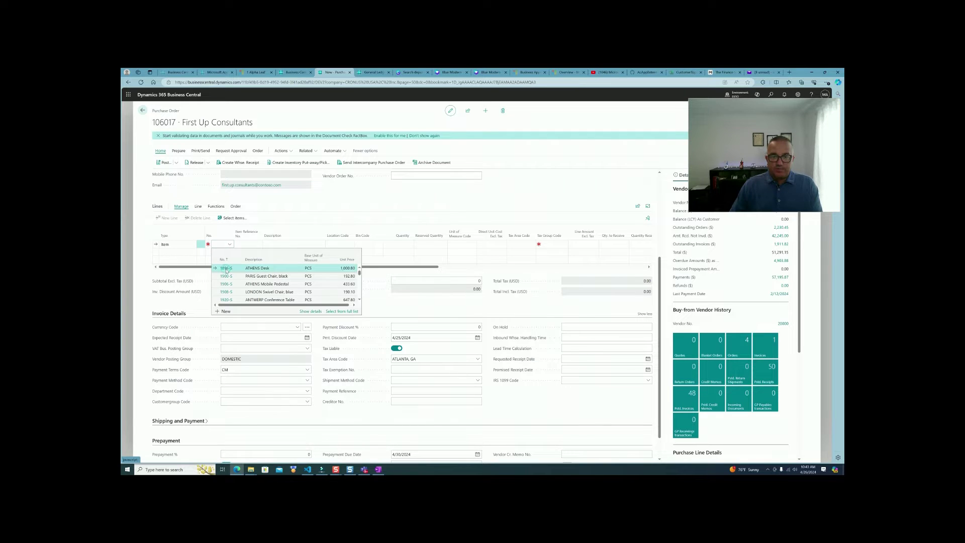
left_click(227, 269)
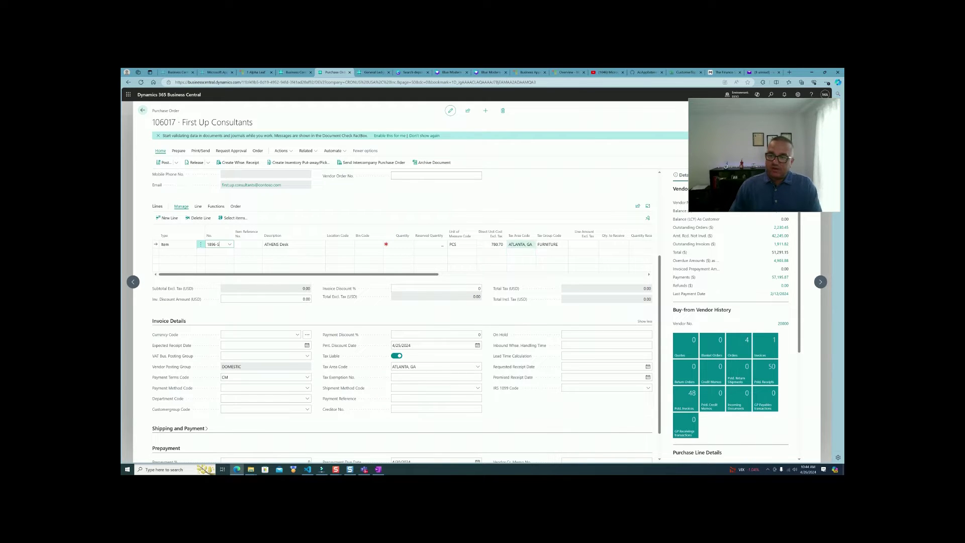
- Set the tax group code of the ATHENS Desk line to NONTAXABLE
left_click(553, 244)
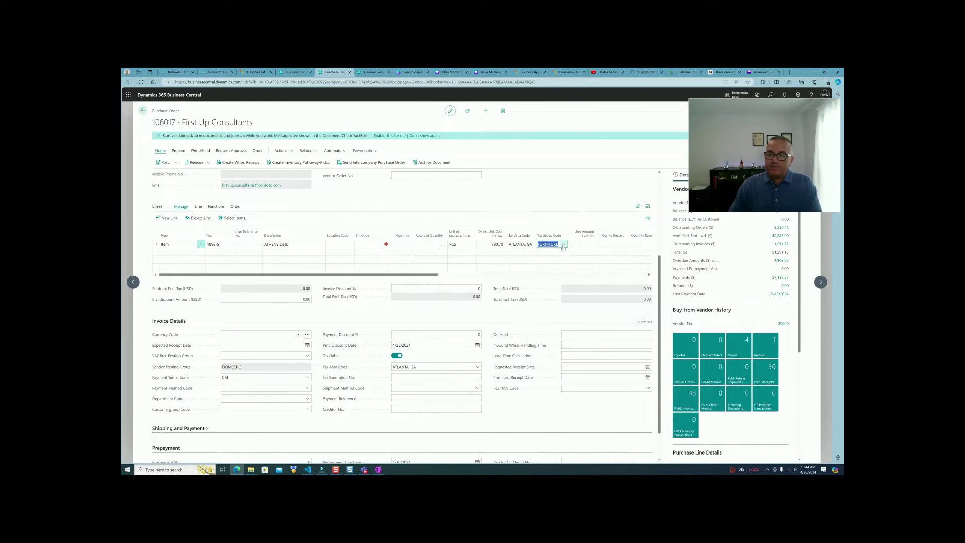
left_click(563, 245)
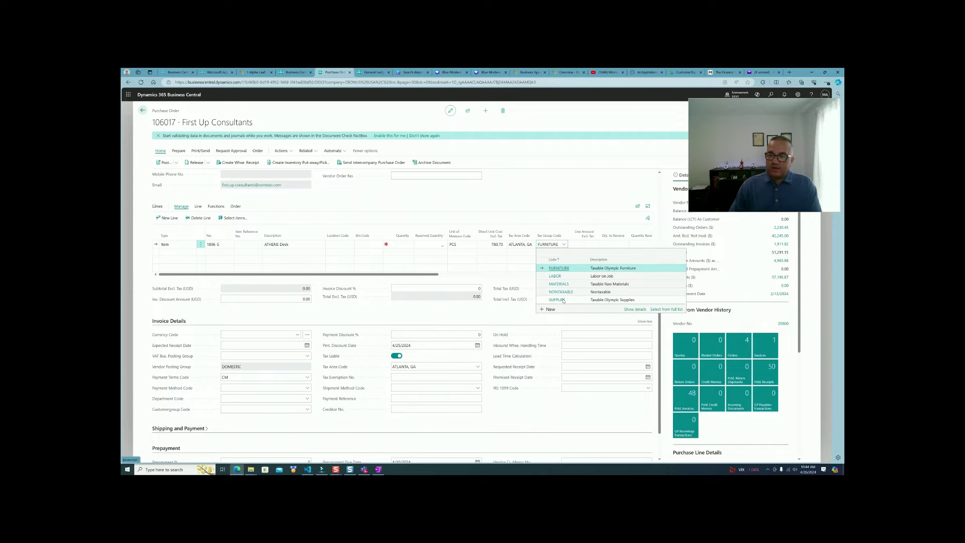
left_click(561, 292)
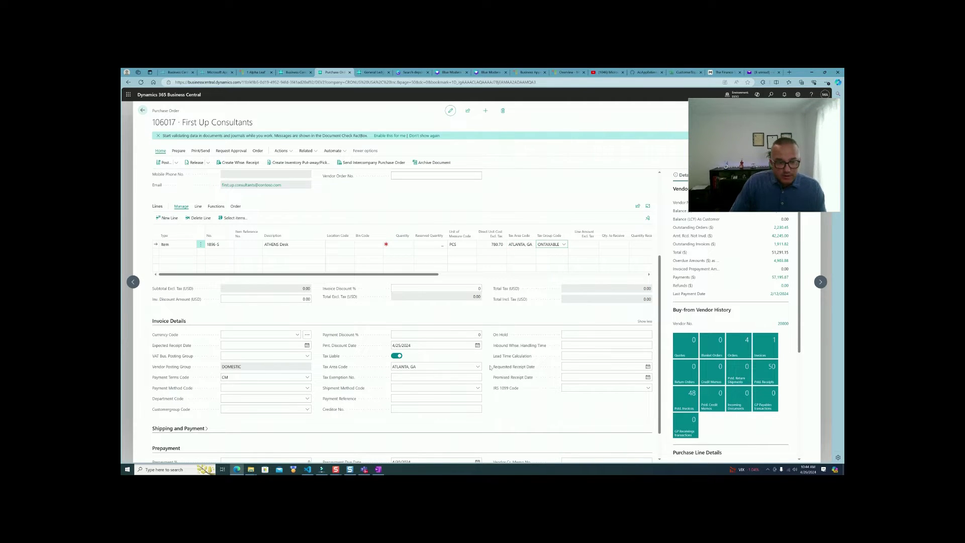
- Set the quantity of the ATHENS Desk line to 6
scroll(490, 367, "down", 1)
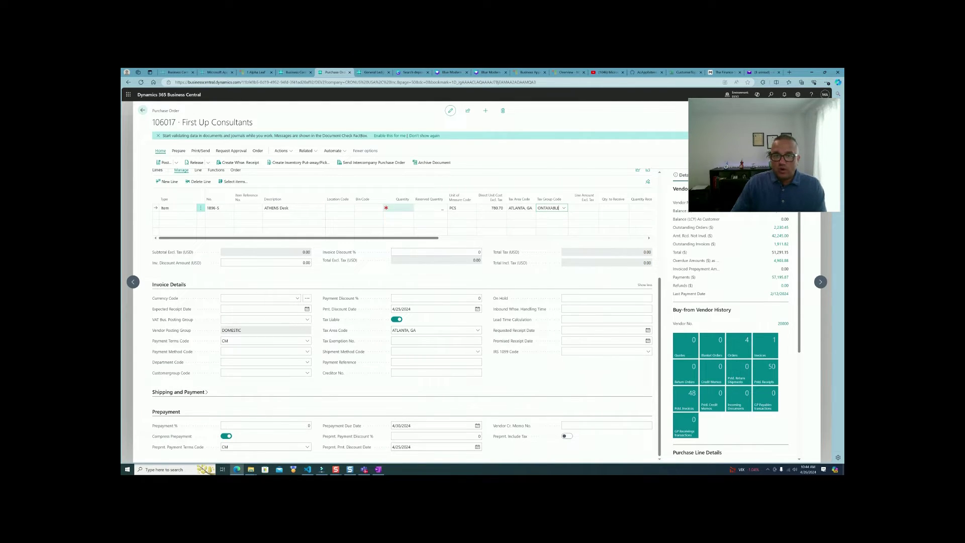
left_click(399, 207)
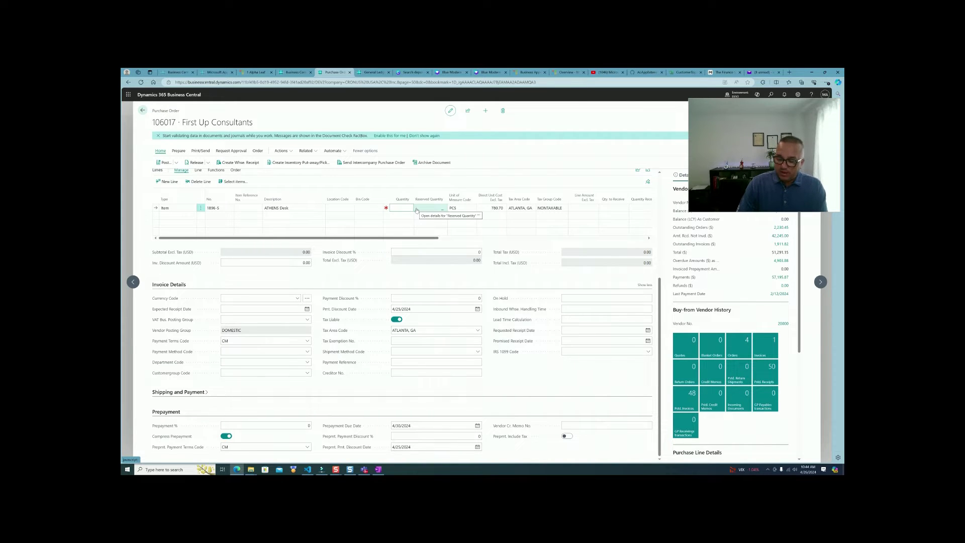
type("7")
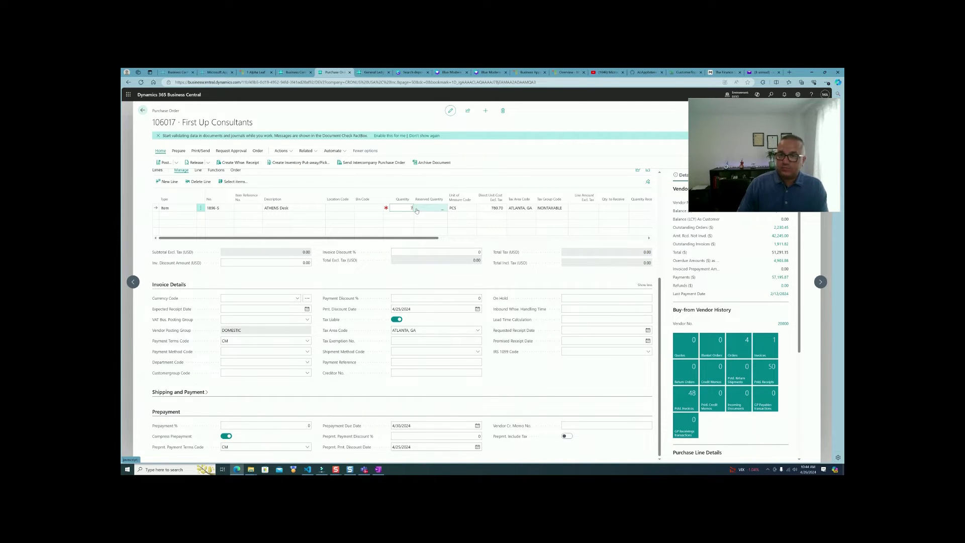
key("Tab")
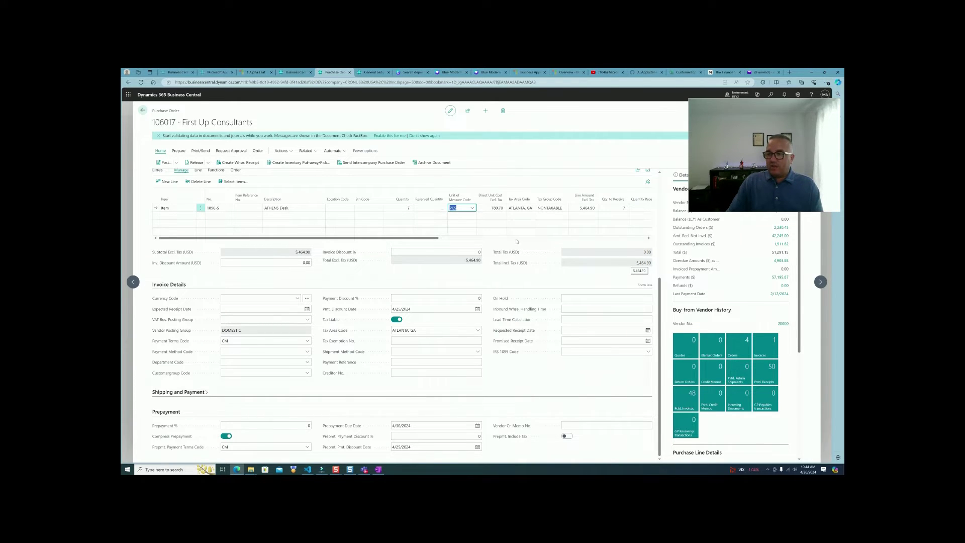
left_click(406, 208)
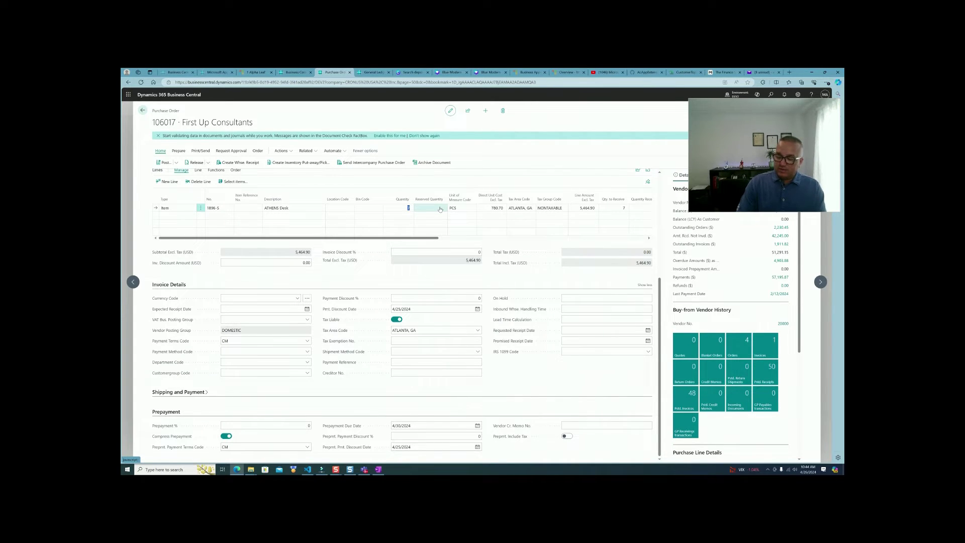
key("Tab")
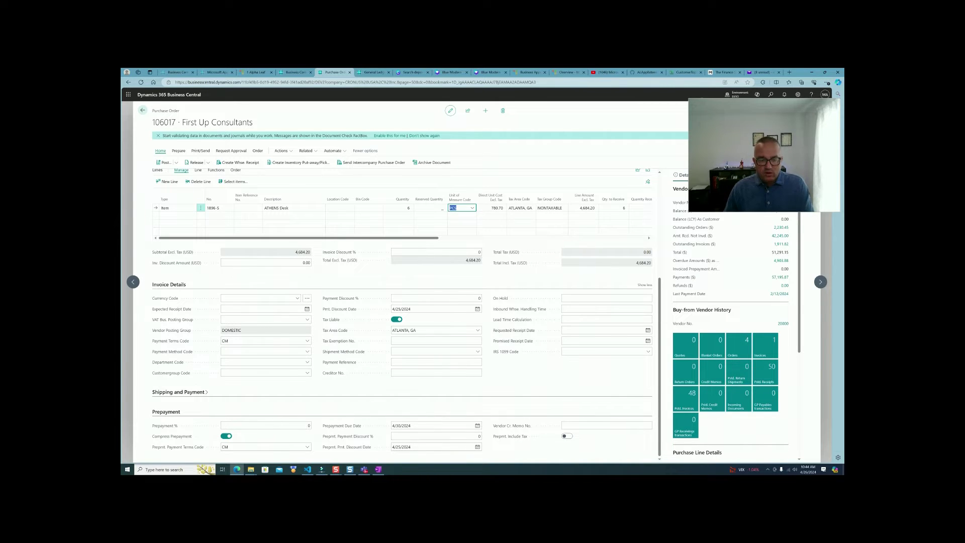
- Set the order's prepayment percentage to 30 and apply the change to the lines
left_click(275, 425)
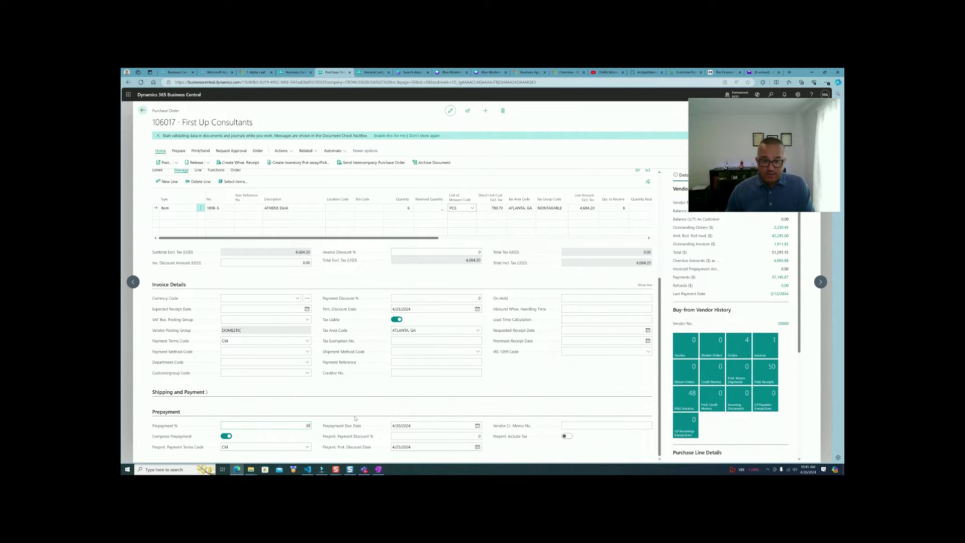
key("Tab")
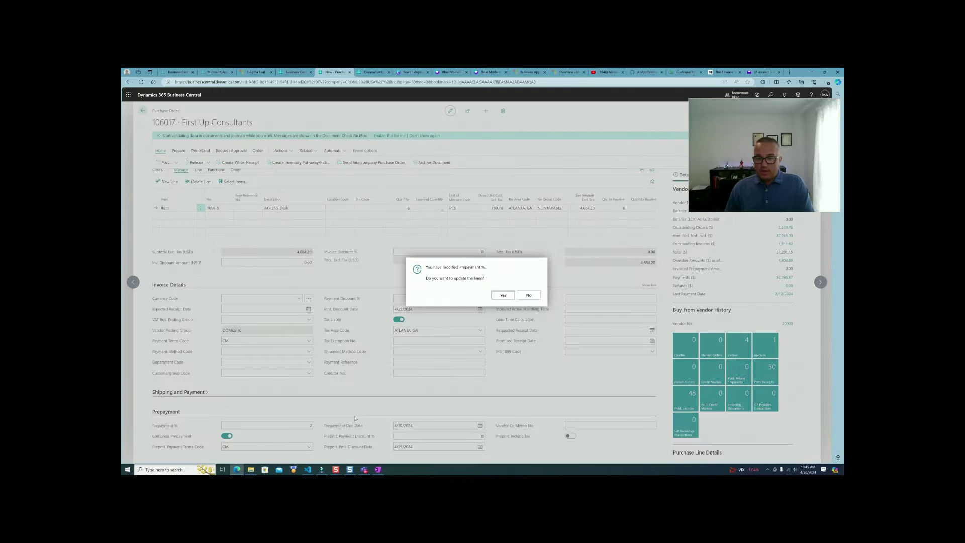
left_click(502, 296)
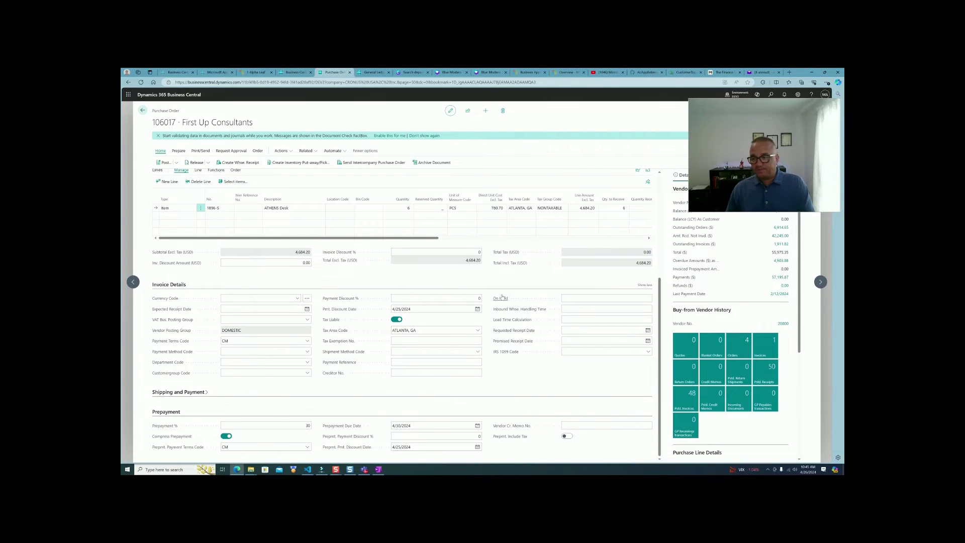
- Try to preview the posting of the order's prepayment invoice
left_click(291, 151)
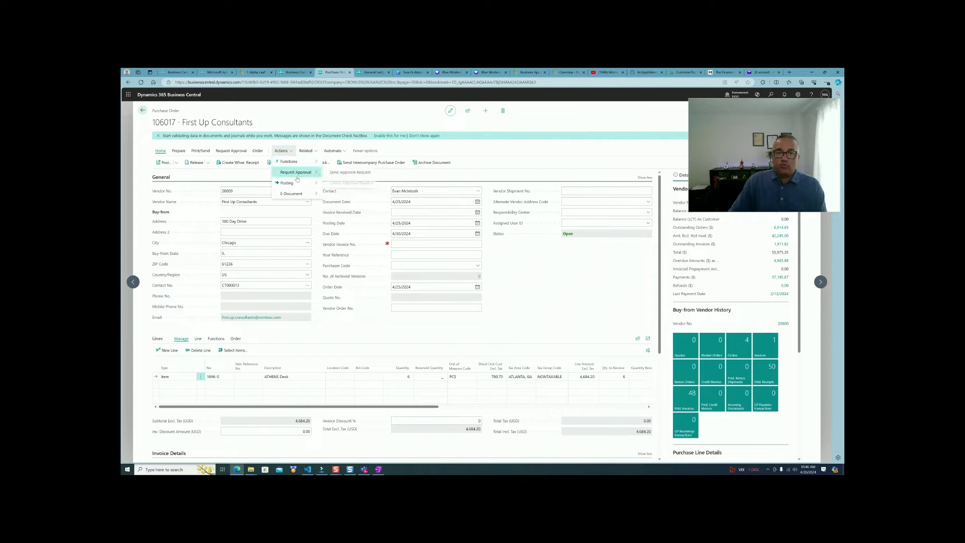
mouse_move(296, 183)
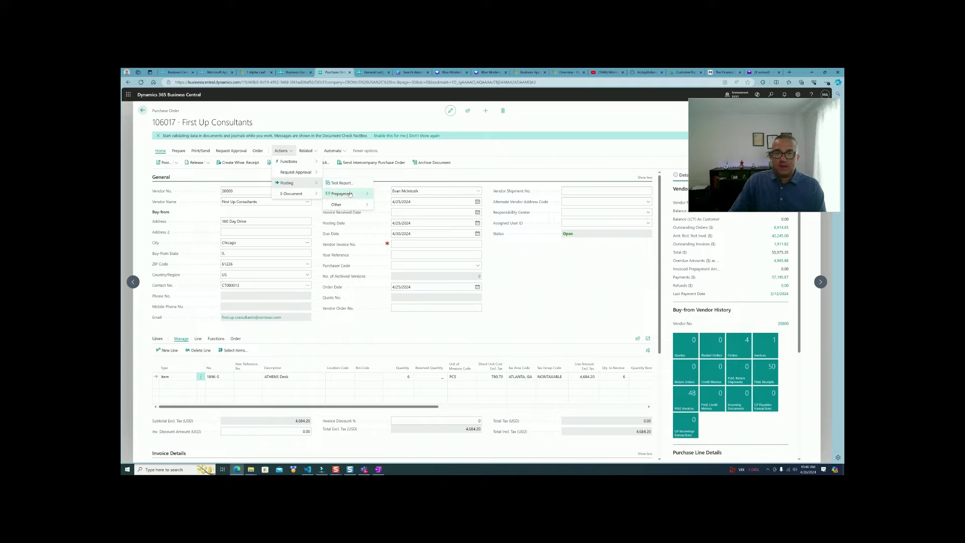
mouse_move(351, 194)
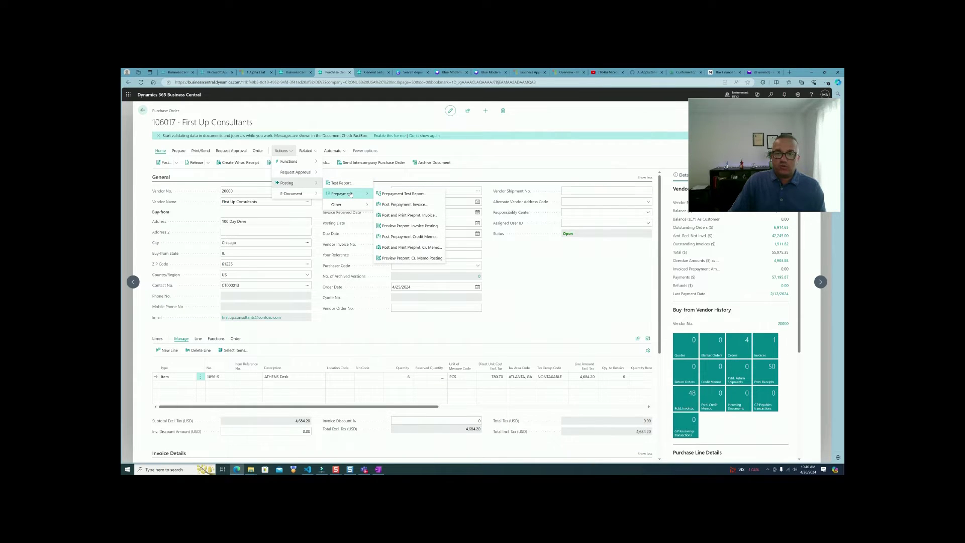
left_click(400, 227)
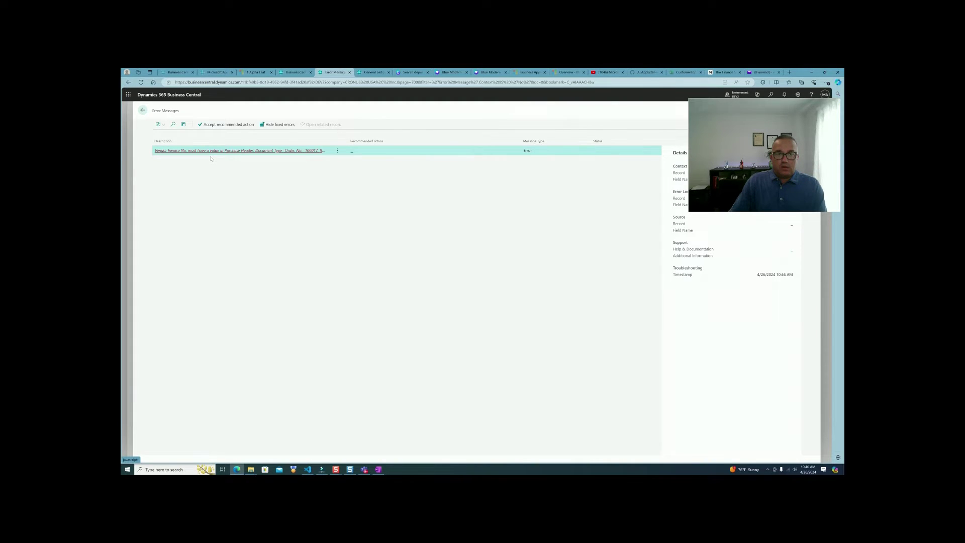
- Return to the purchase order and enter PREPAY003 as the vendor invoice number
left_click(211, 157)
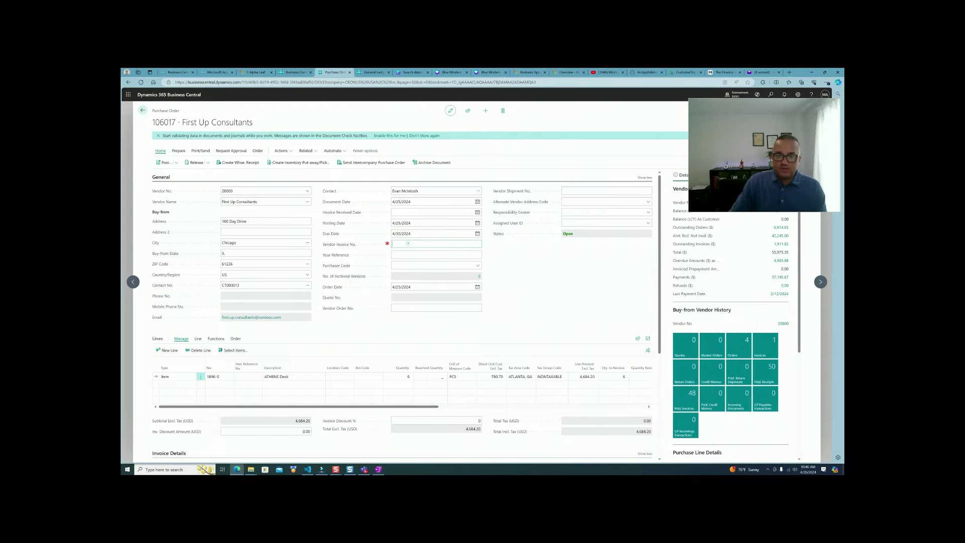
type("prepay")
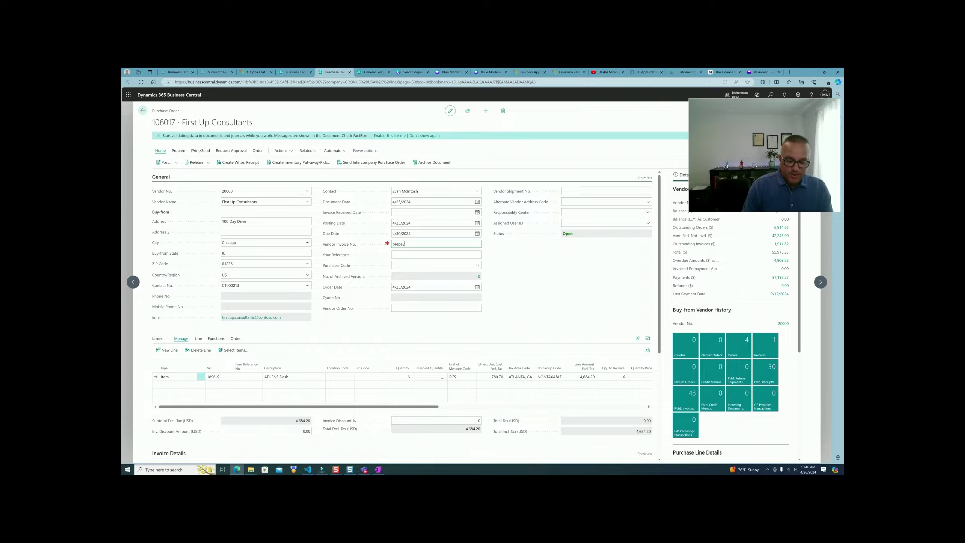
type("00")
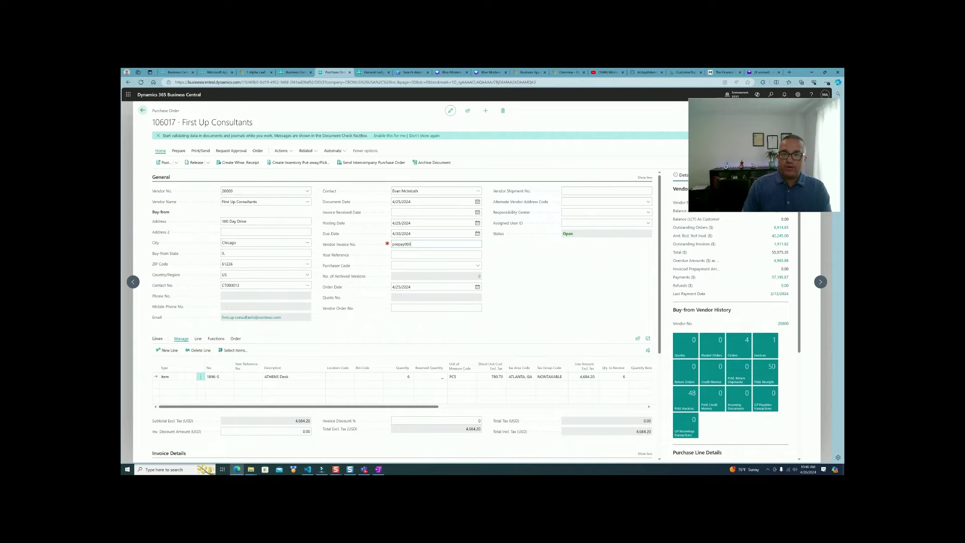
type("3")
key("Tab")
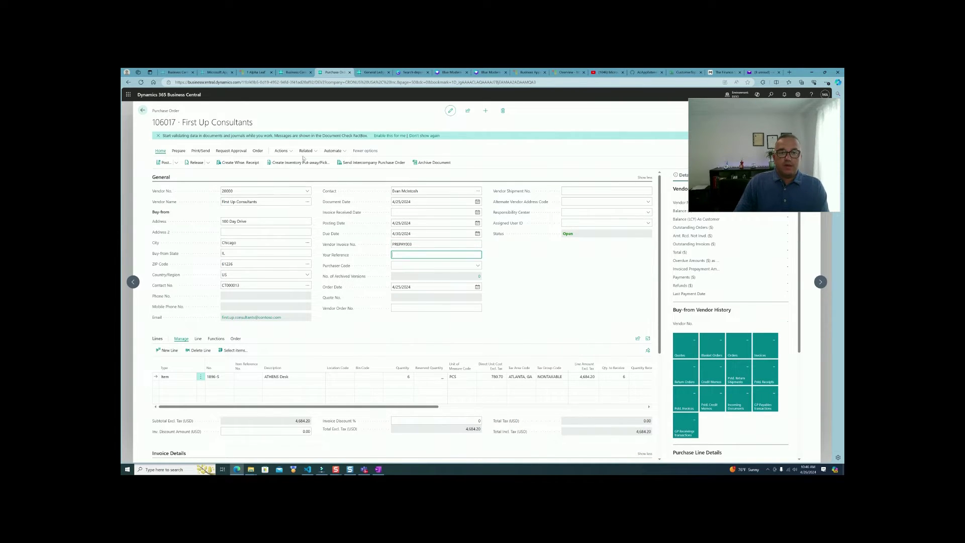
- Preview the prepayment invoice posting, examine the amounts of the vendor ledger entry, and close the preview
left_click(282, 150)
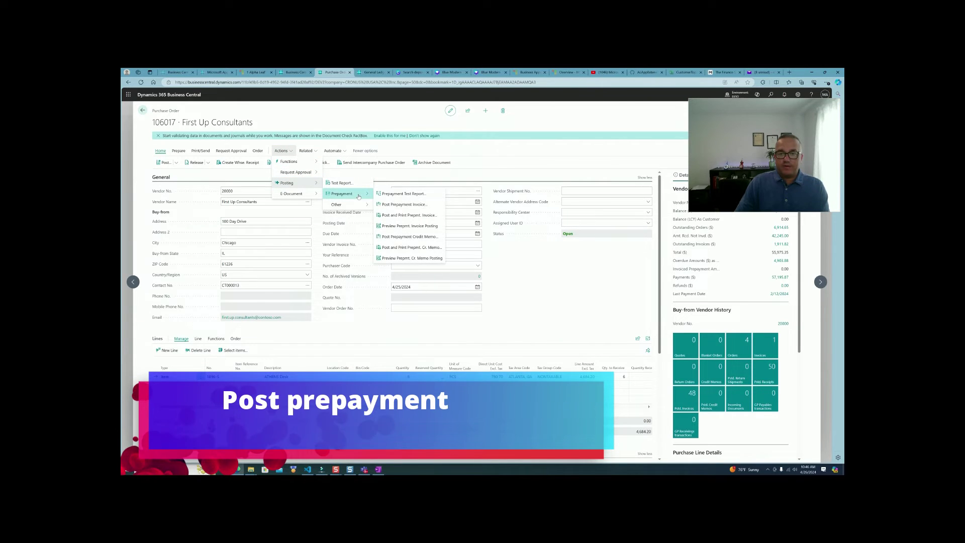
left_click(386, 226)
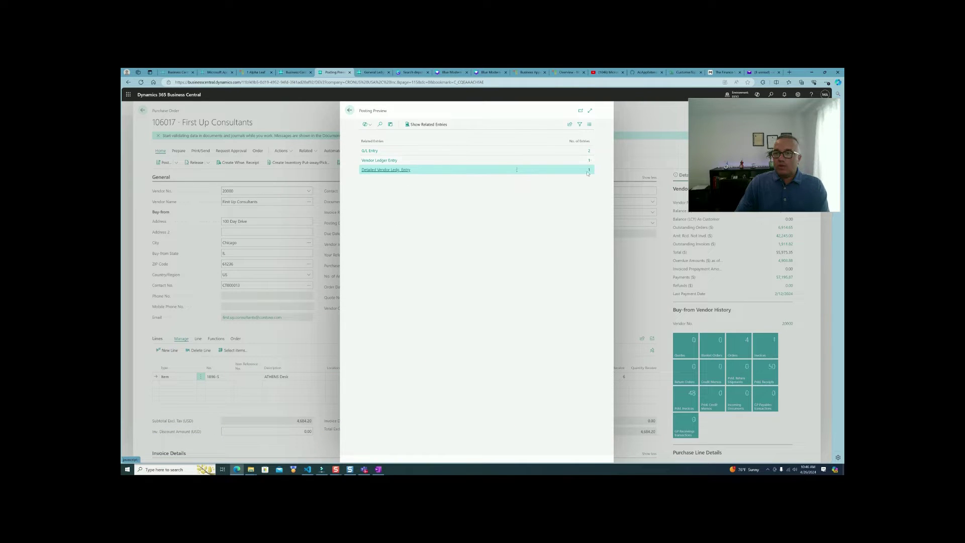
left_click(588, 160)
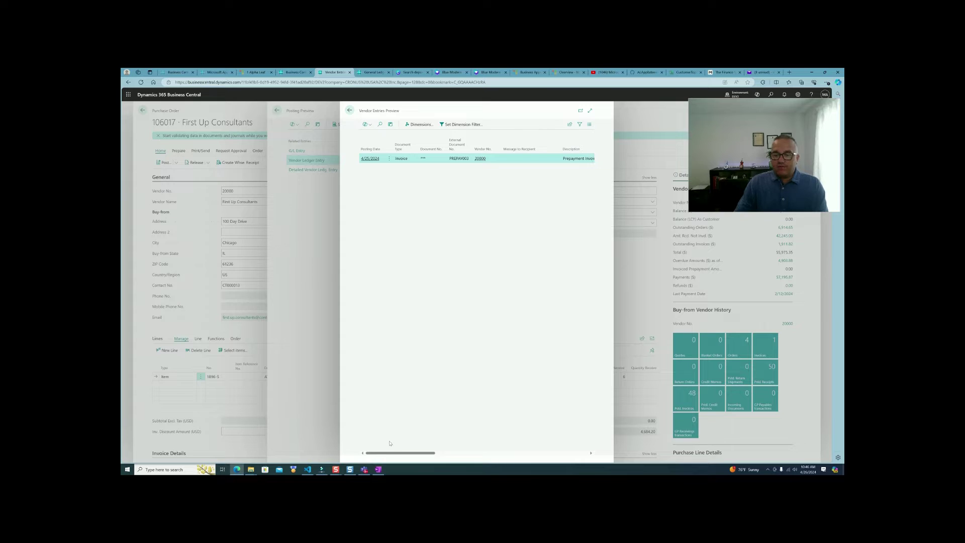
left_click_drag(392, 452, 483, 451)
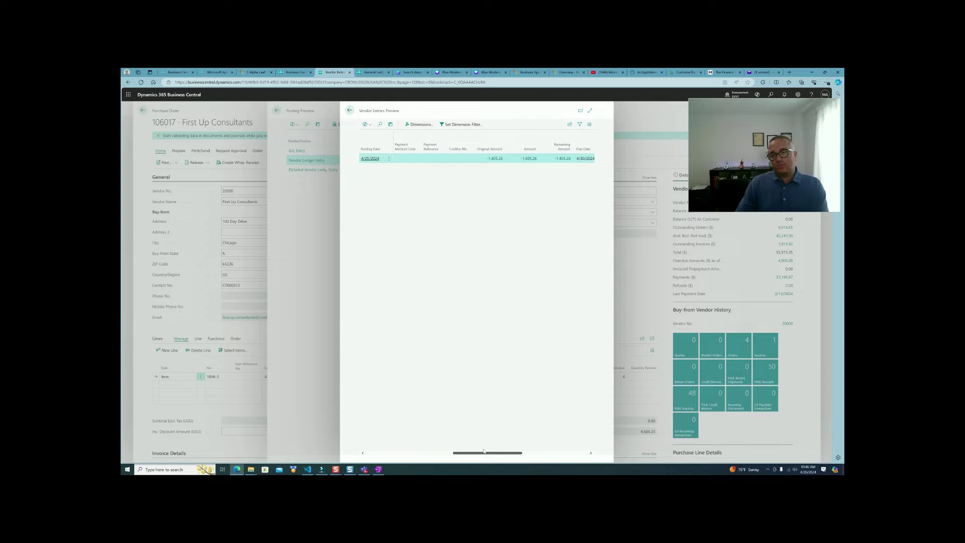
left_click_drag(484, 451, 488, 451)
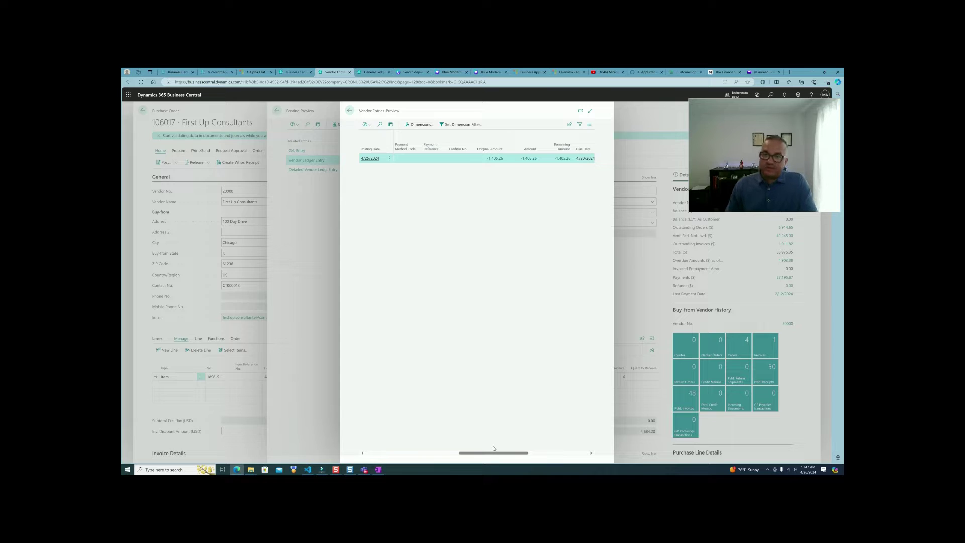
key("Escape")
key("Escape")
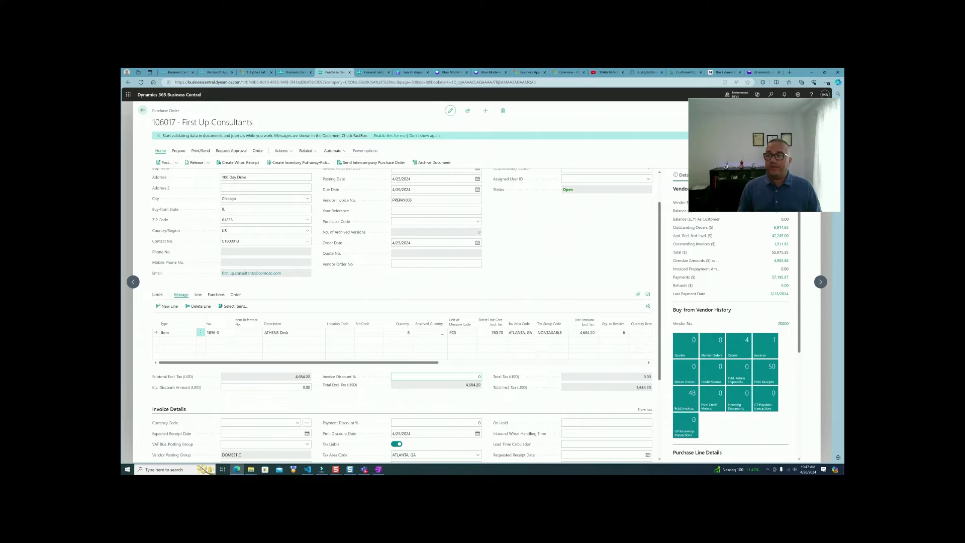
- Open the full list of payment methods from the invoice details, examine the CASH method's balancing account, and close the list
scroll(417, 329, "down", 3)
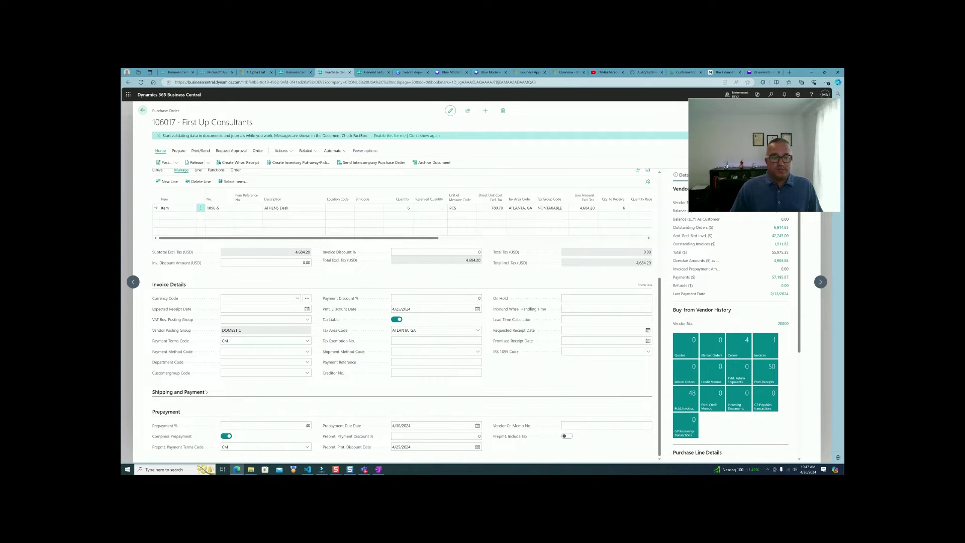
left_click(305, 351)
scroll(320, 383, "down", 3)
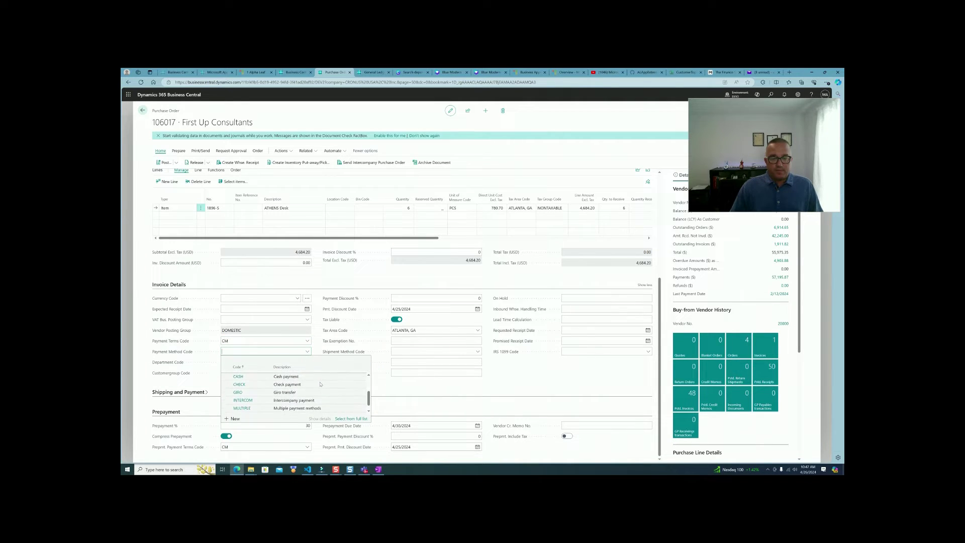
scroll(315, 389, "up", 1)
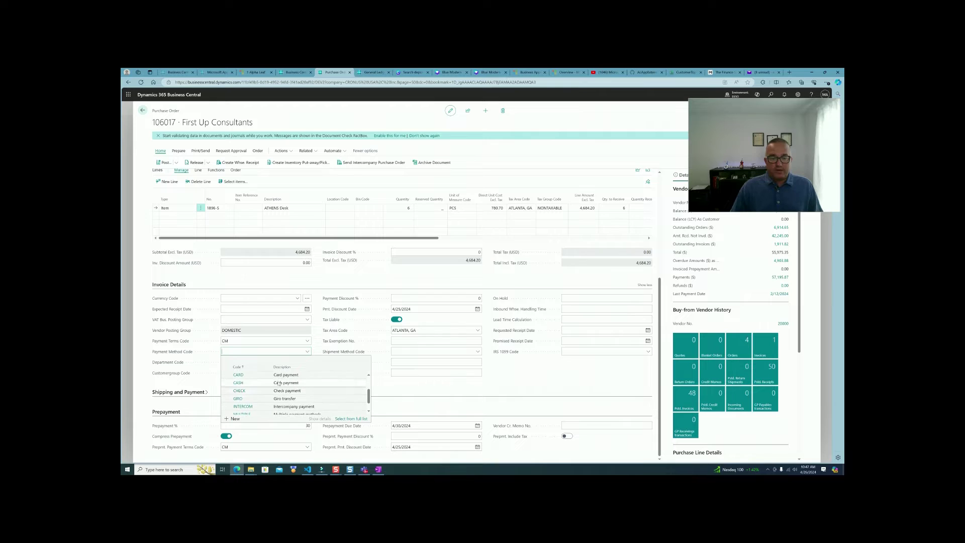
left_click(354, 420)
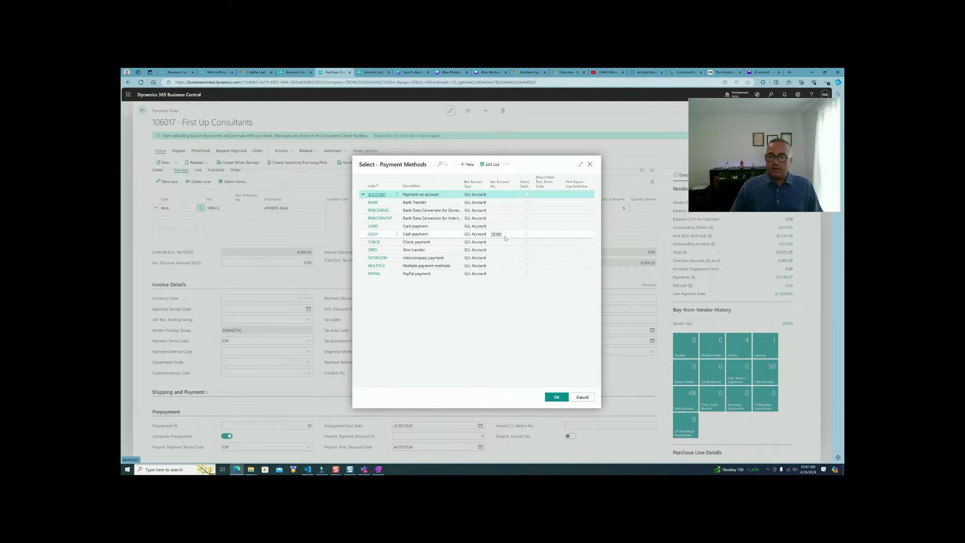
left_click(442, 235)
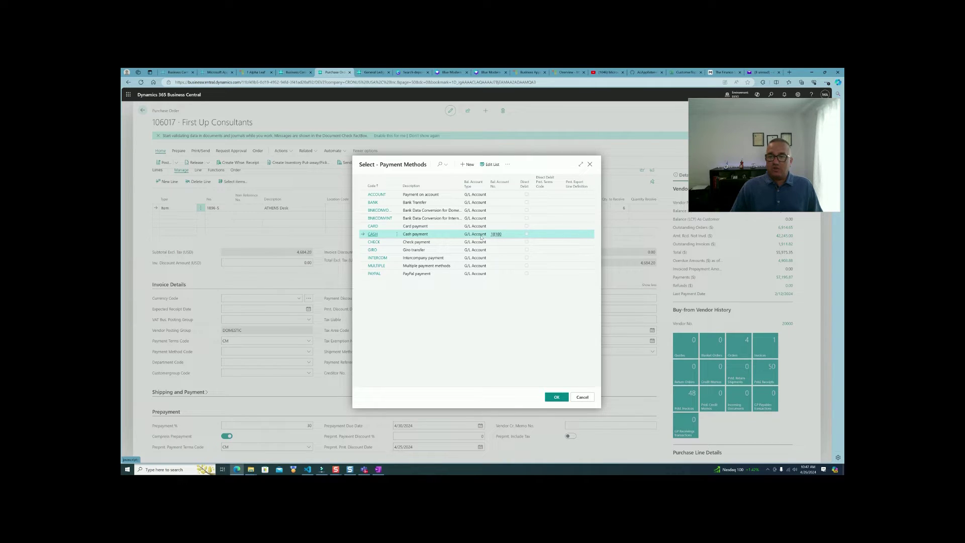
mouse_move(502, 187)
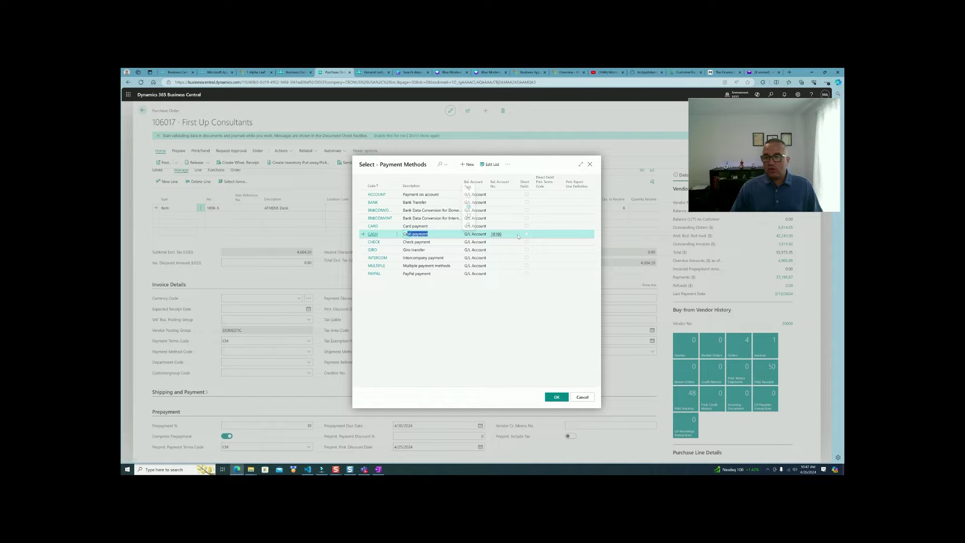
mouse_move(499, 235)
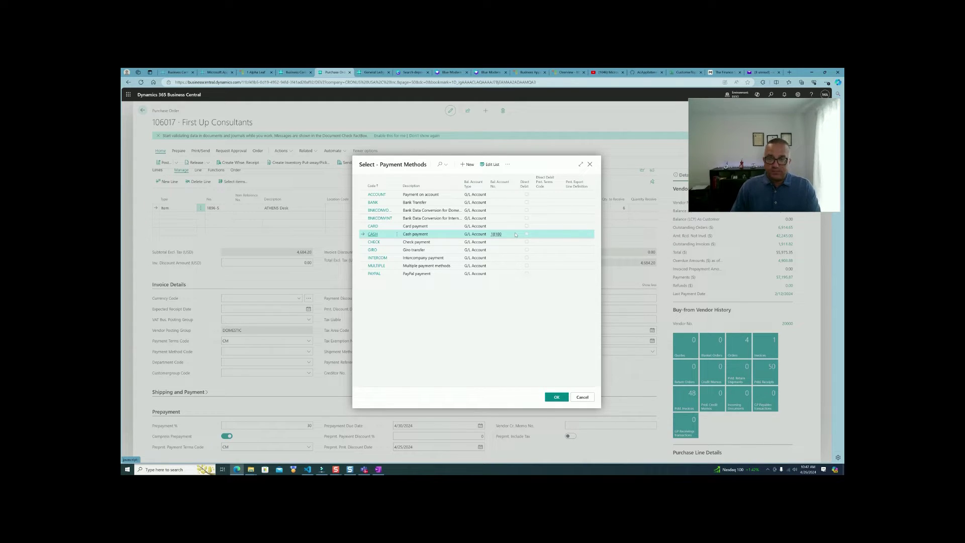
key("Escape")
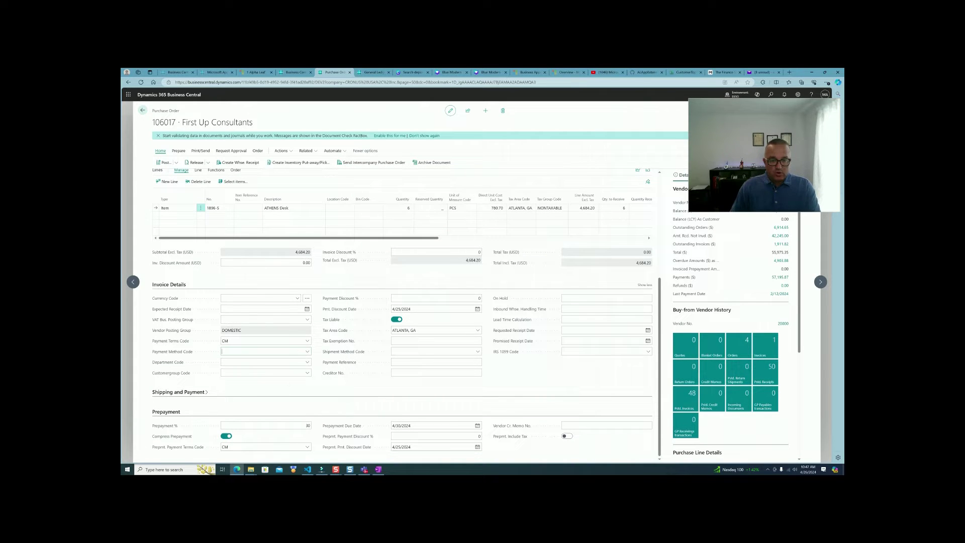
- Set the order's payment method code to CASH in the invoice details
left_click(307, 351)
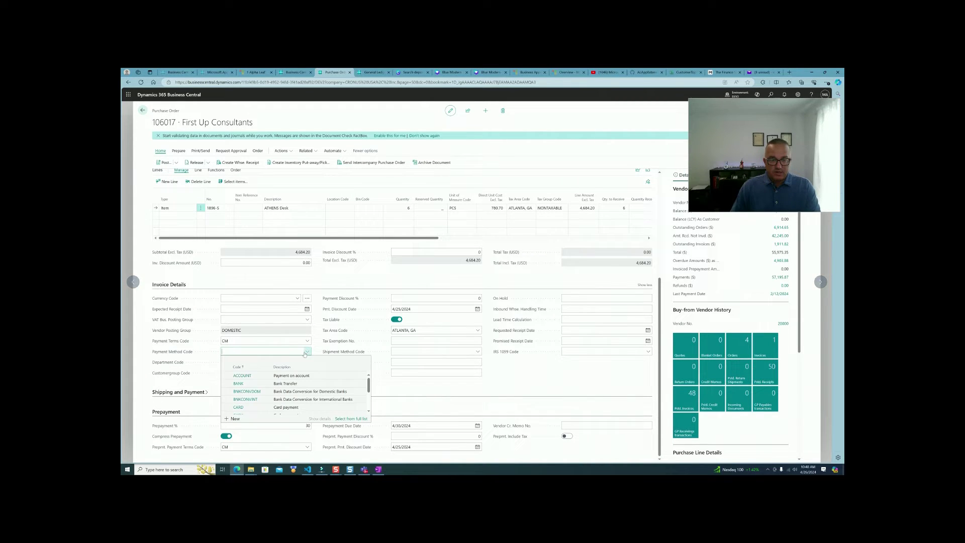
scroll(251, 392, "down", 2)
left_click(243, 402)
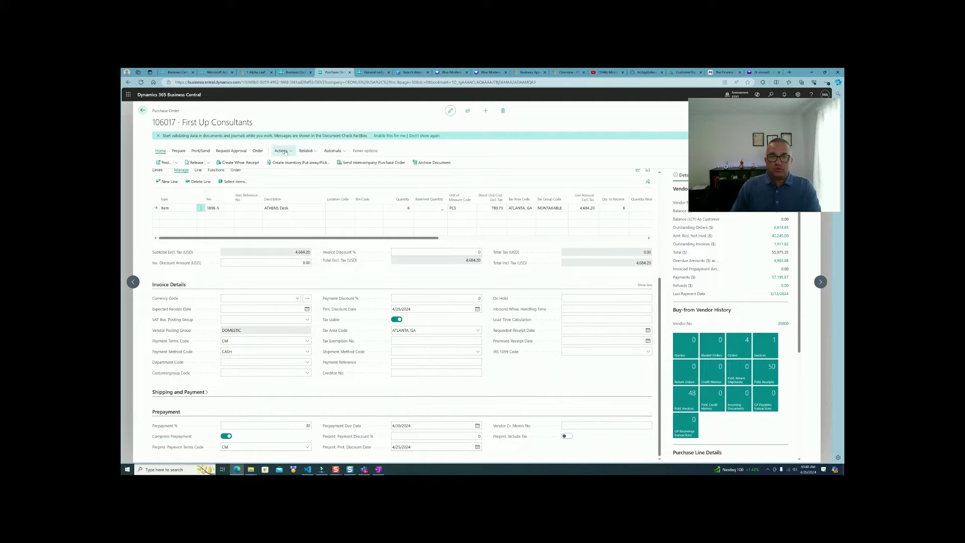
- Preview the prepayment invoice posting, examine its vendor ledger entries, and close the preview to return to the order
left_click(283, 151)
mouse_move(294, 183)
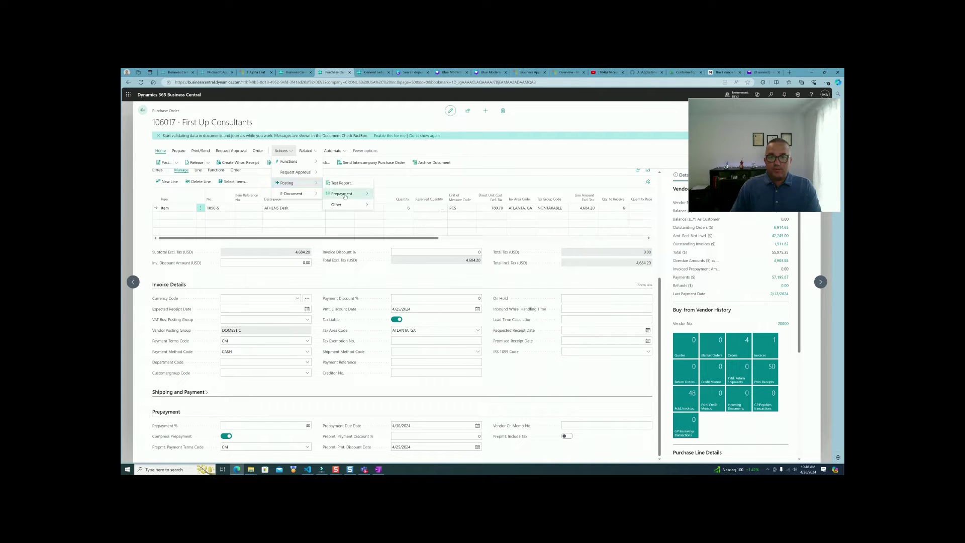
mouse_move(345, 196)
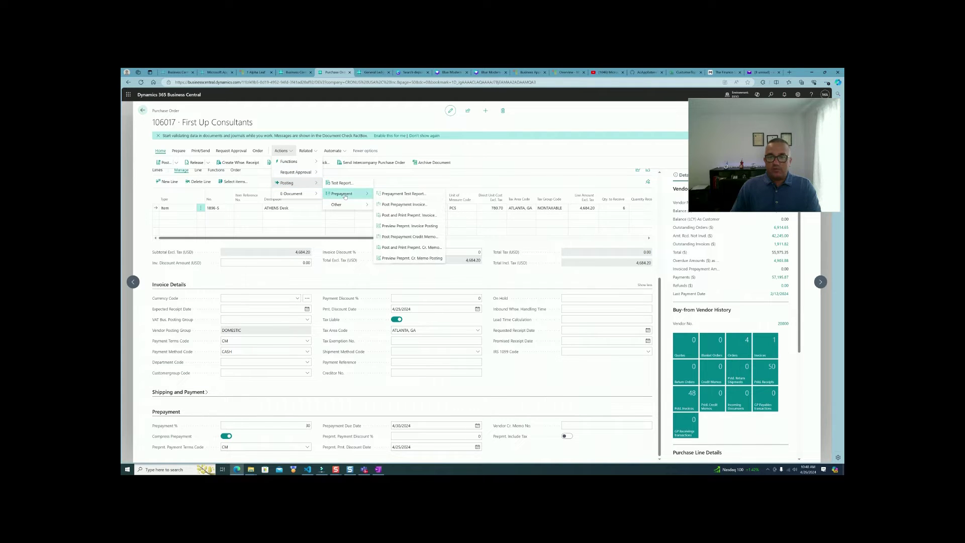
left_click(405, 227)
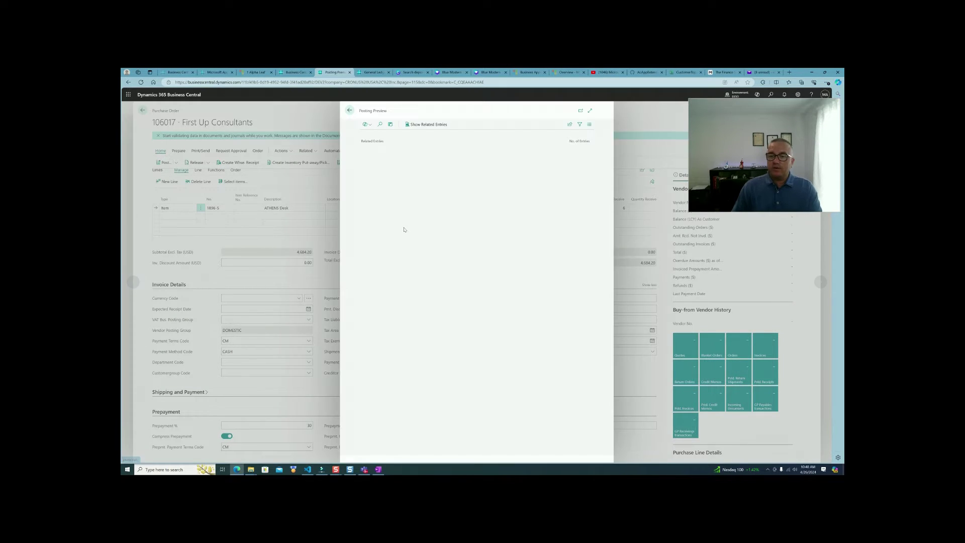
left_click(460, 160)
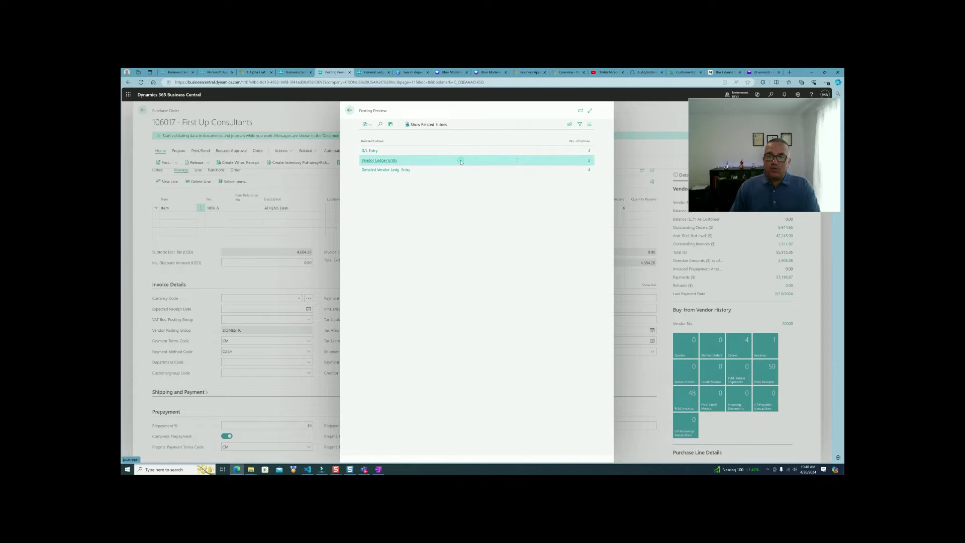
left_click(589, 161)
left_click(406, 160)
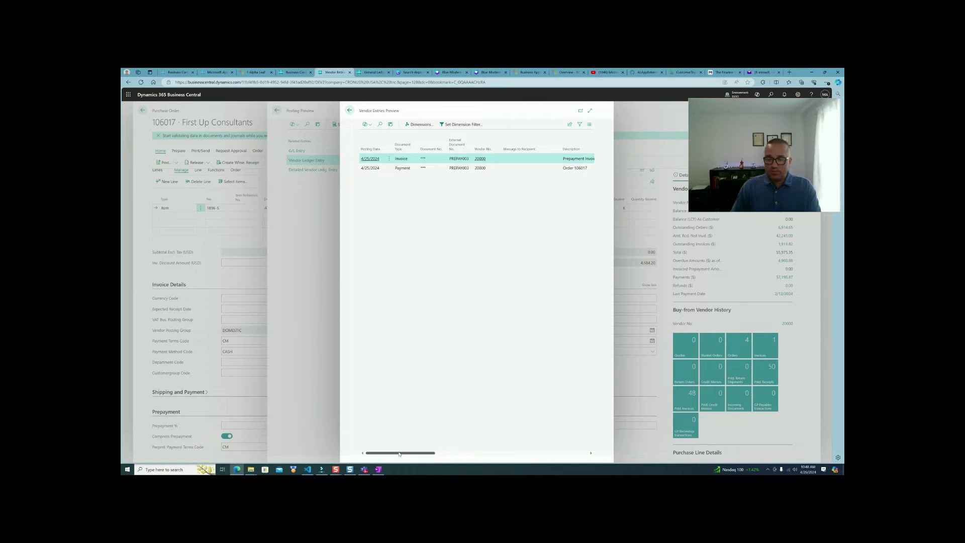
left_click_drag(416, 453, 375, 453)
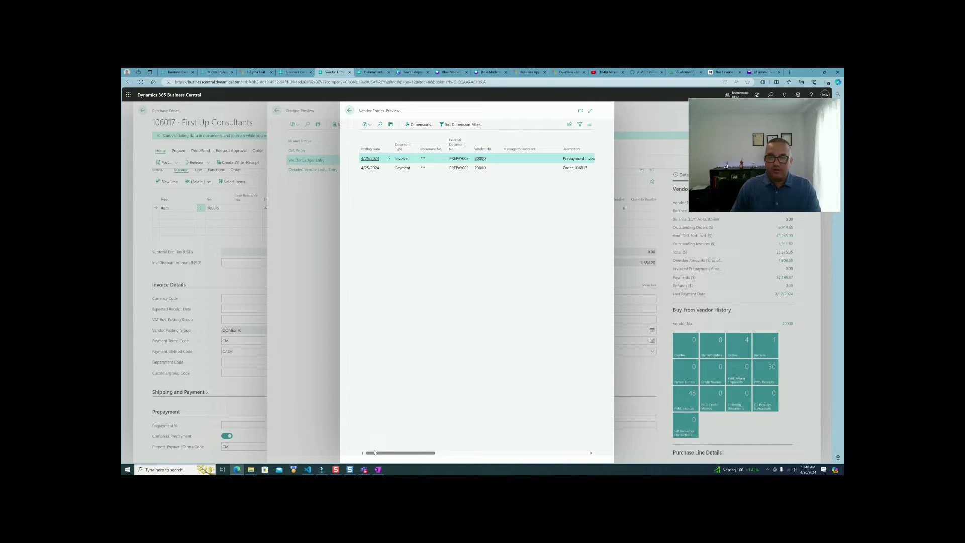
key("Escape")
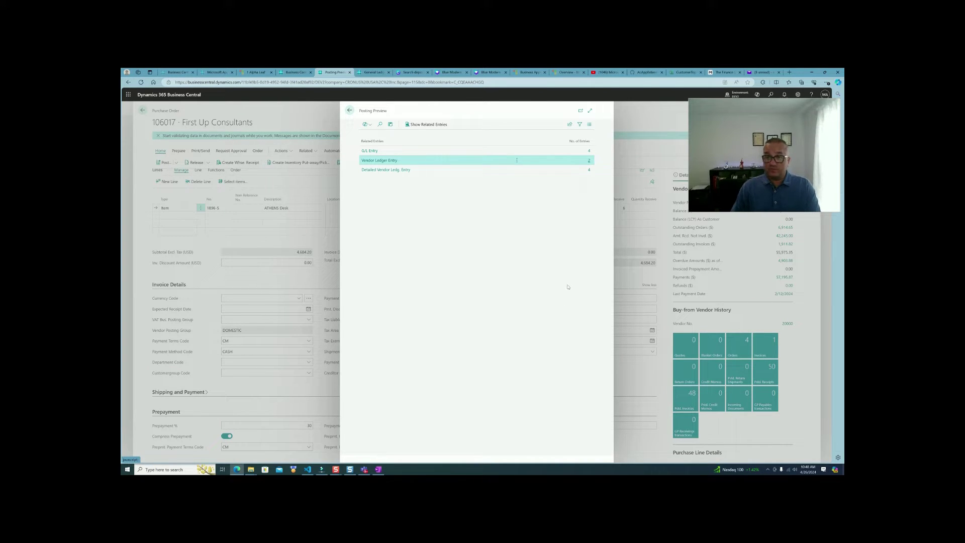
key("Escape")
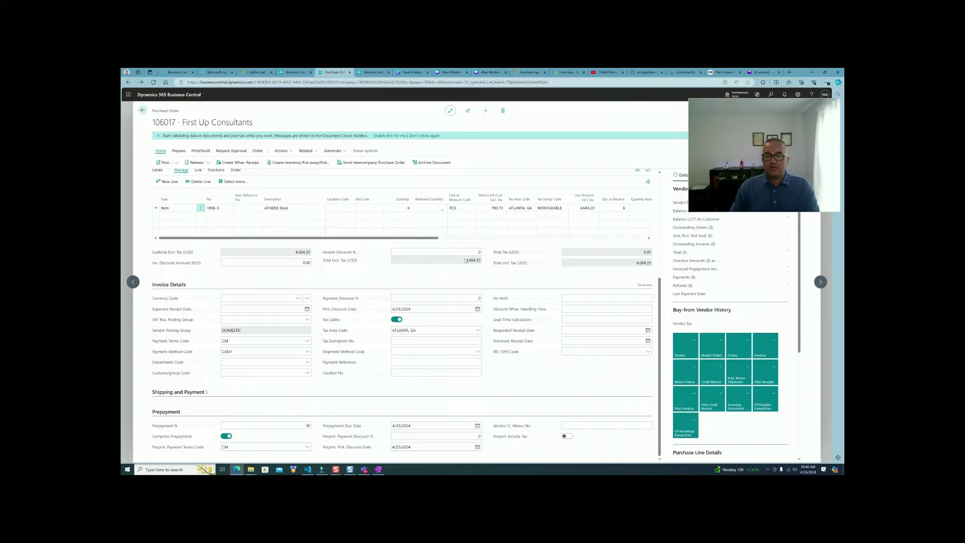
- Post the prepayment invoice for the purchase order and confirm the posting
left_click(258, 151)
left_click(282, 152)
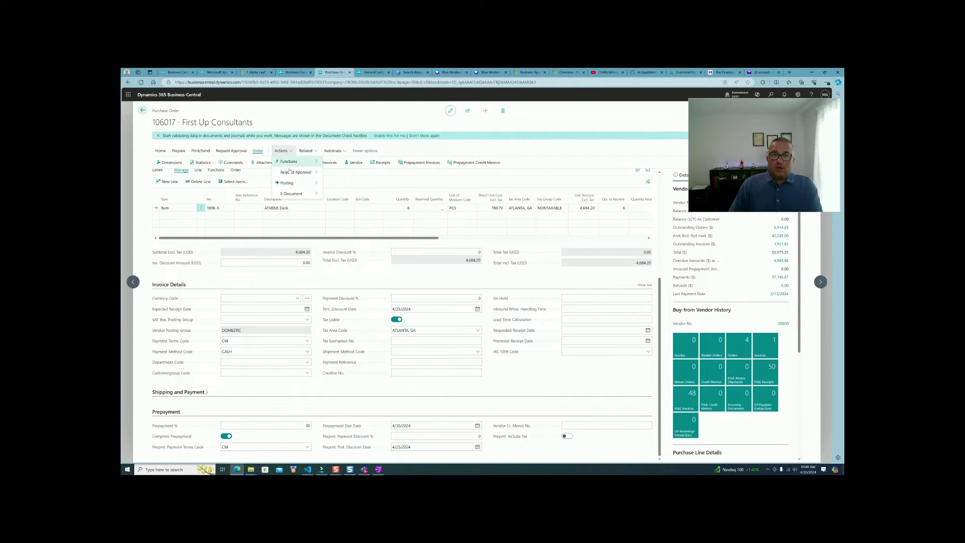
mouse_move(294, 186)
mouse_move(349, 196)
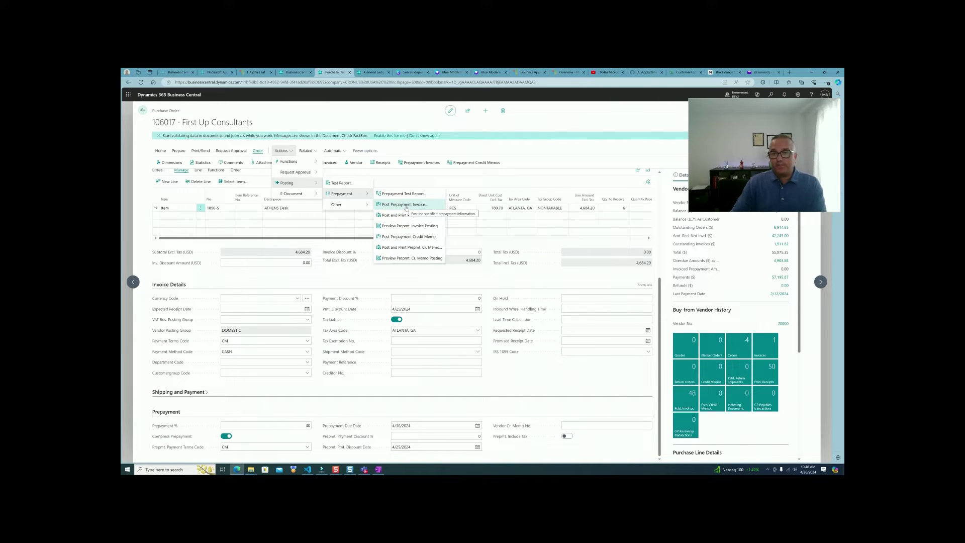
left_click(405, 205)
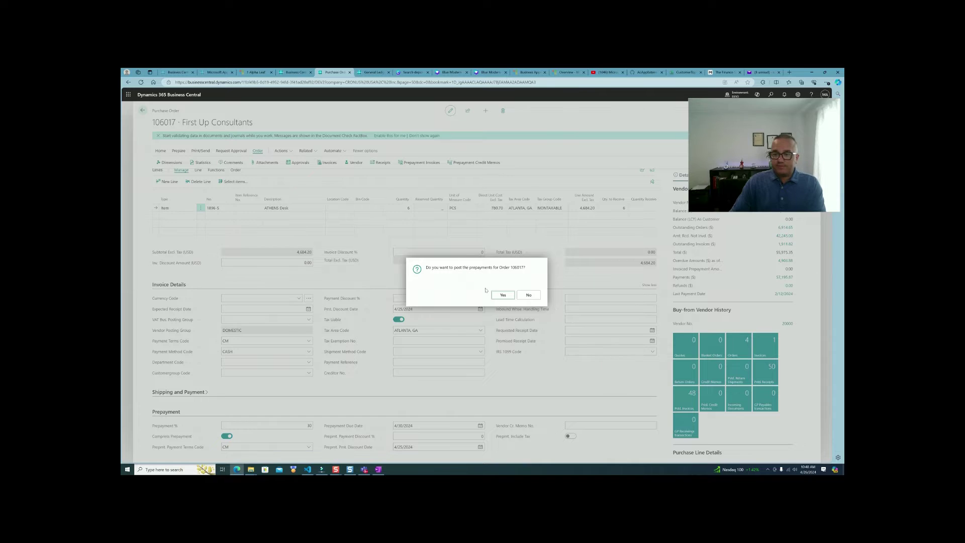
left_click(503, 295)
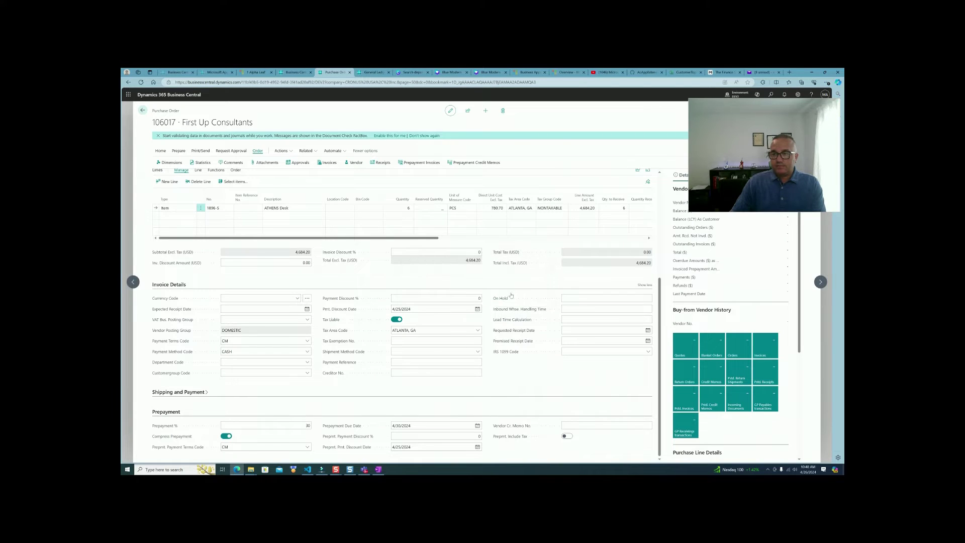
- Clear the payment method code in the order's invoice details
scroll(511, 295, "up", 4)
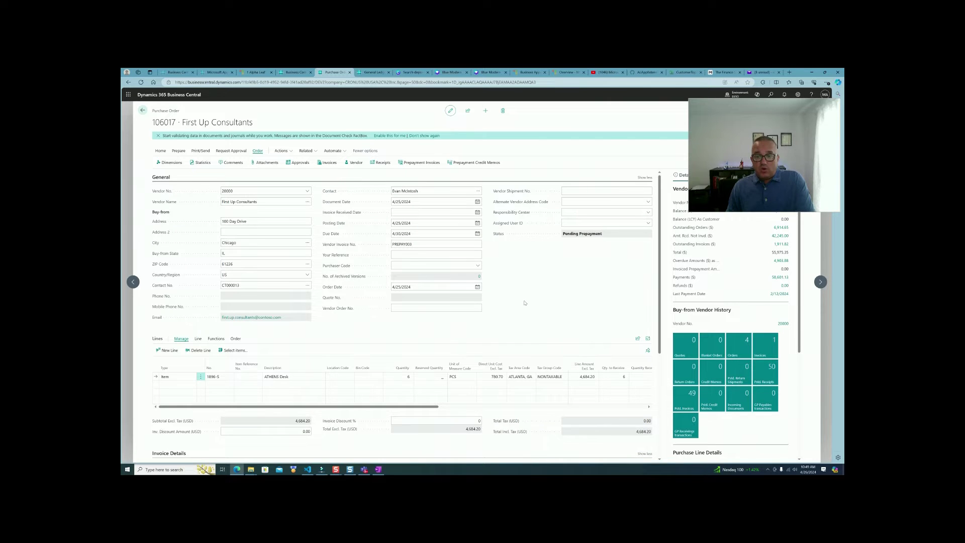
scroll(524, 302, "down", 5)
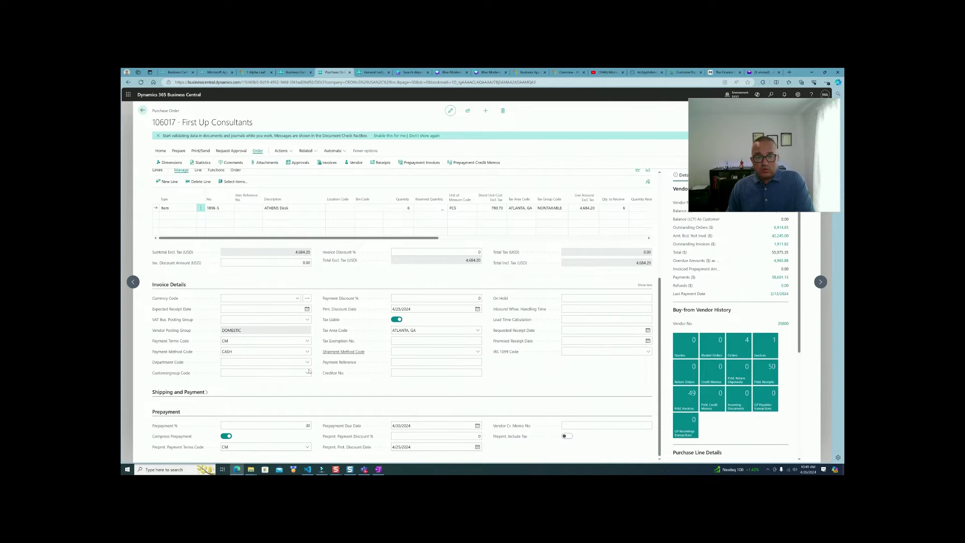
left_click(244, 353)
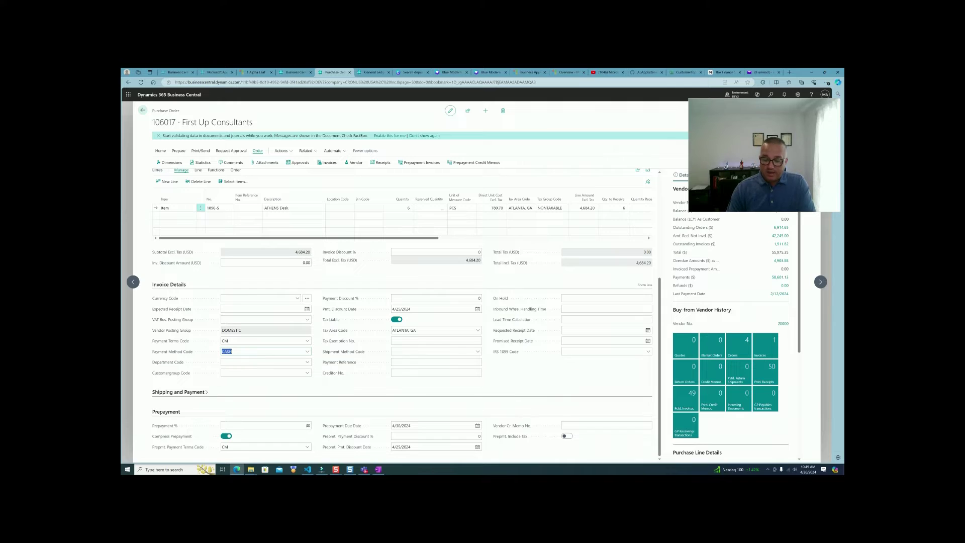
key("BackSpace")
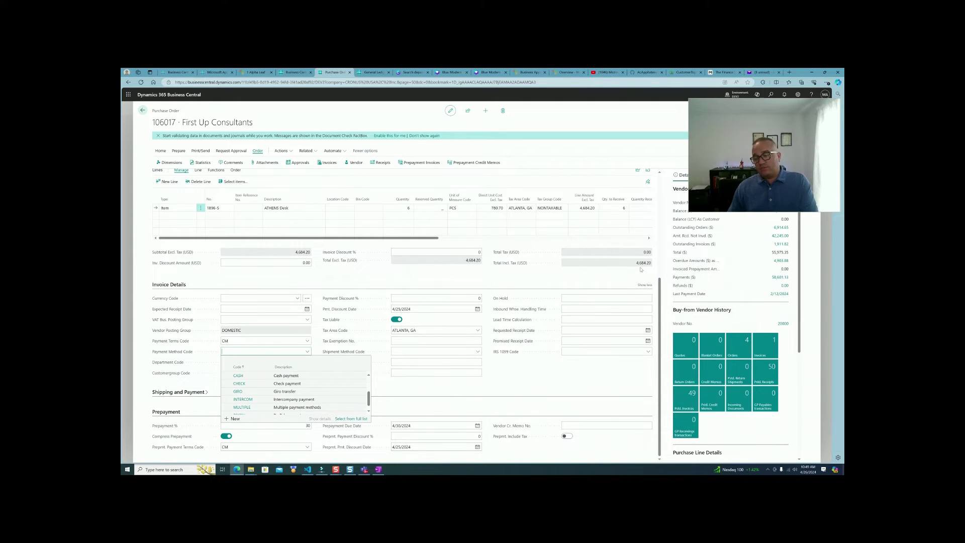
scroll(578, 276, "up", 5)
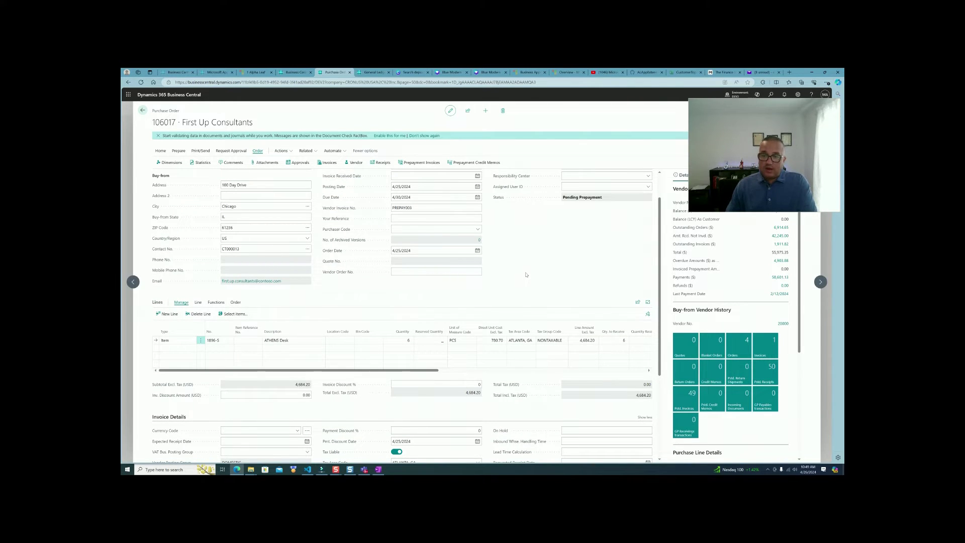
scroll(522, 278, "down", 5)
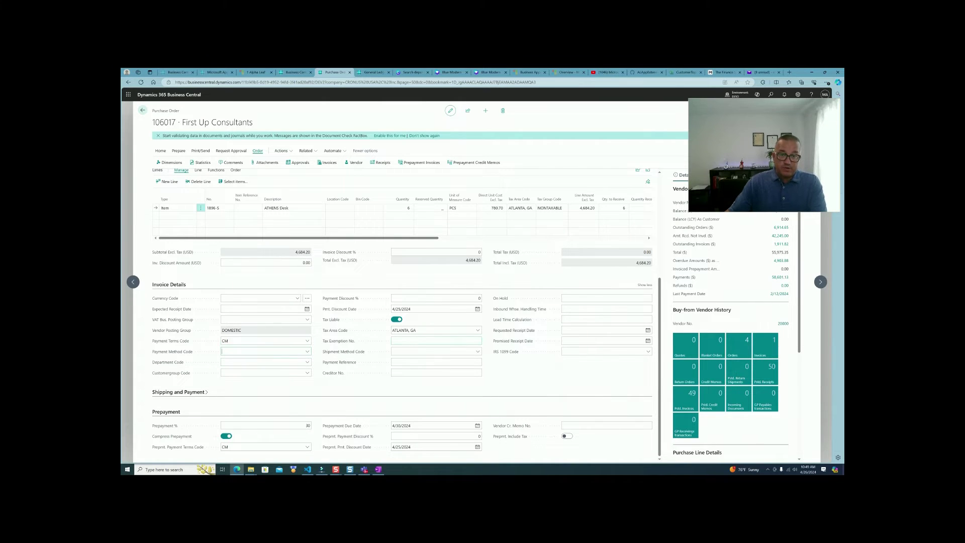
- Try to preview the regular posting of the purchase order for the remainder of the invoice
scroll(407, 317, "up", 6)
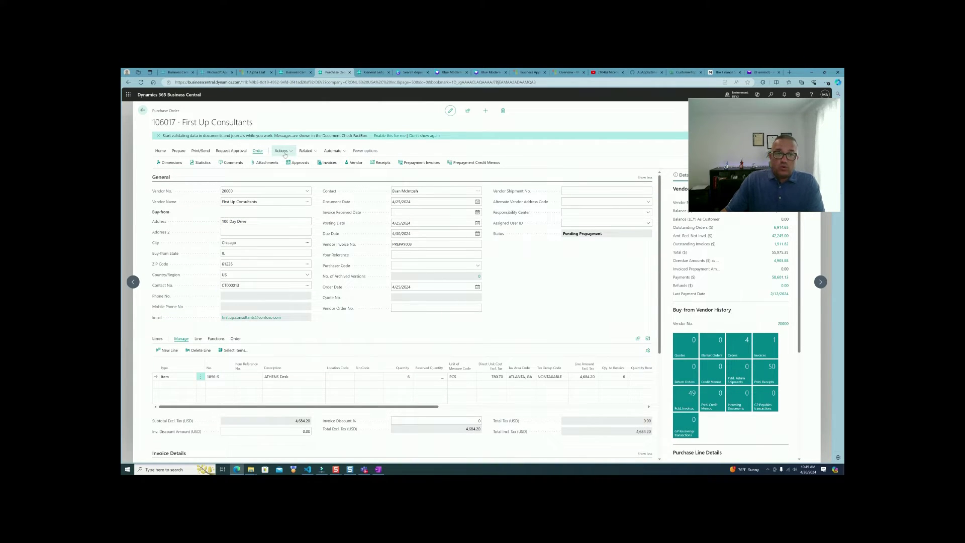
left_click(160, 151)
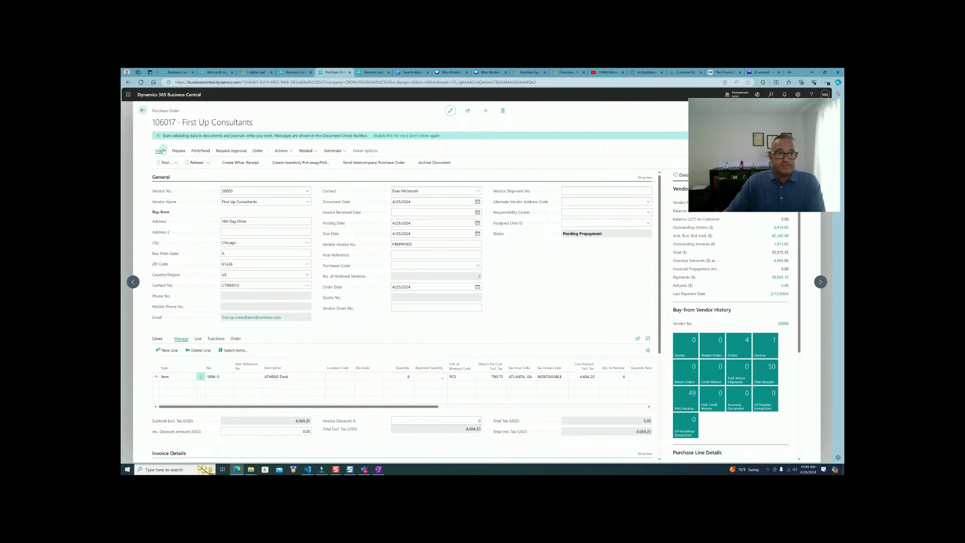
left_click(176, 163)
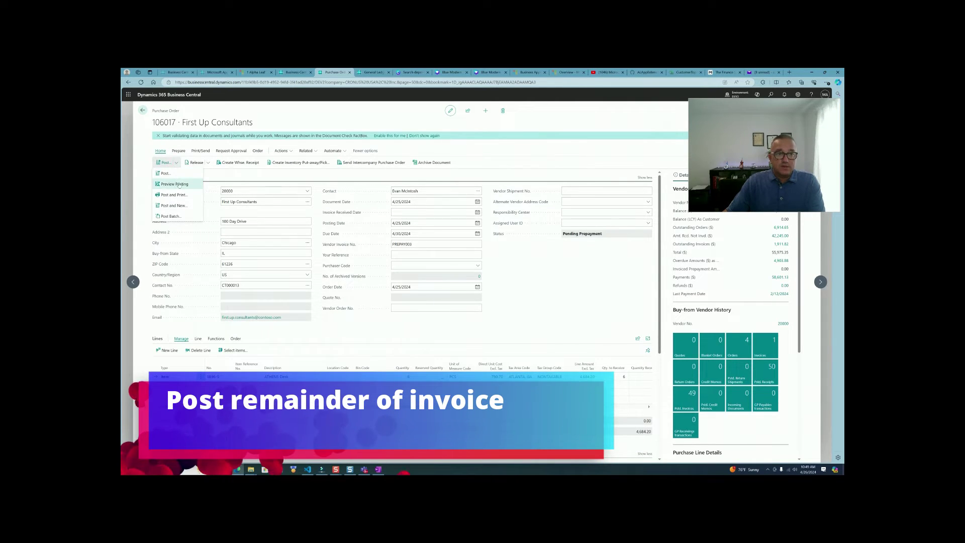
left_click(166, 173)
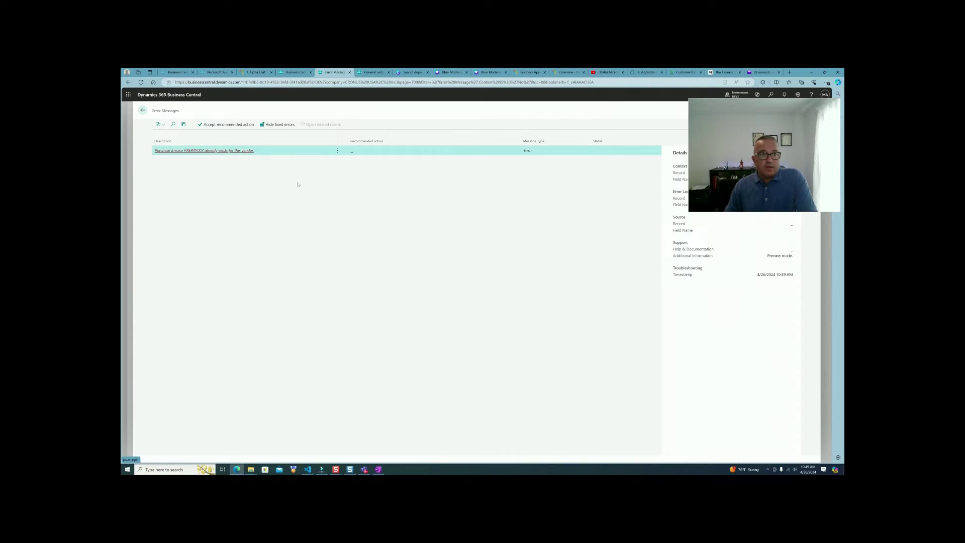
- Return to the purchase order and replace the vendor invoice number with remainder002
left_click(212, 151)
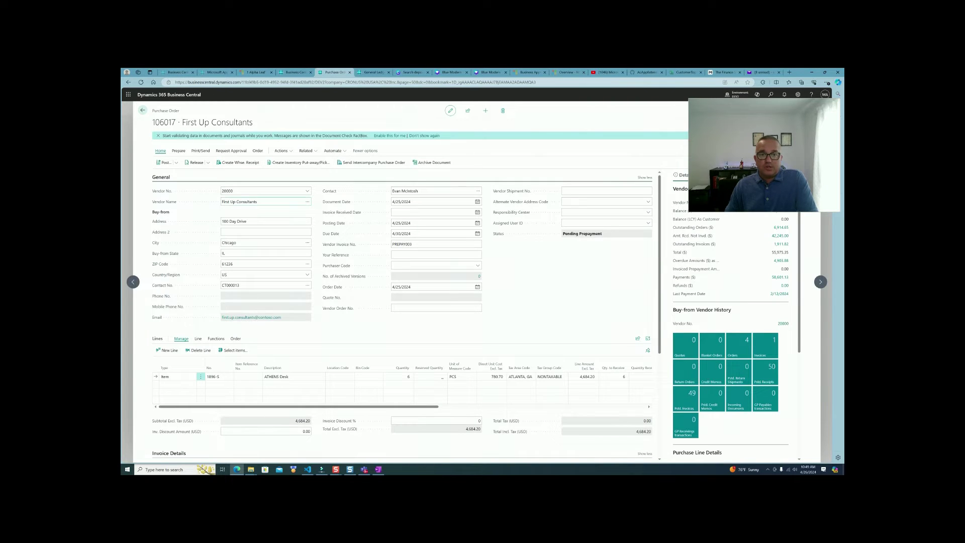
left_click(424, 244)
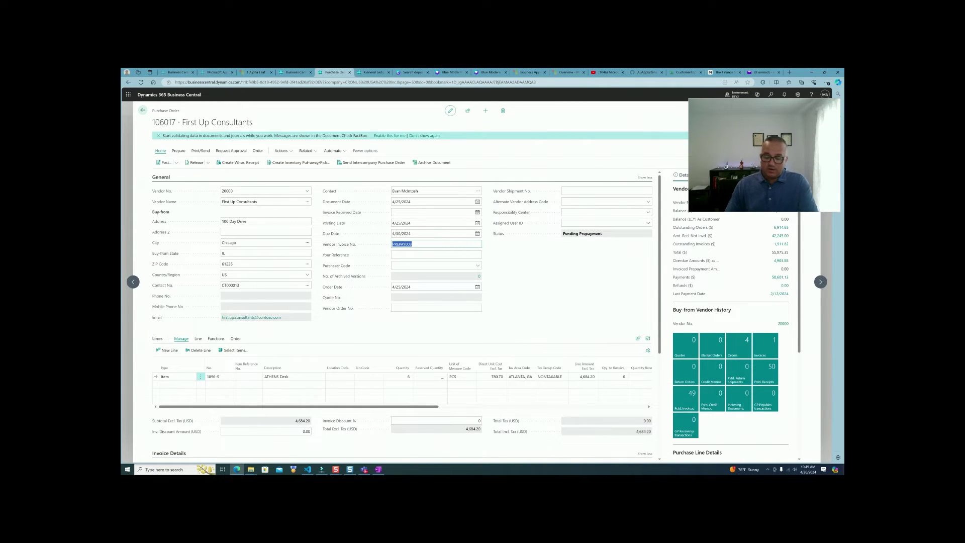
type("remainder002")
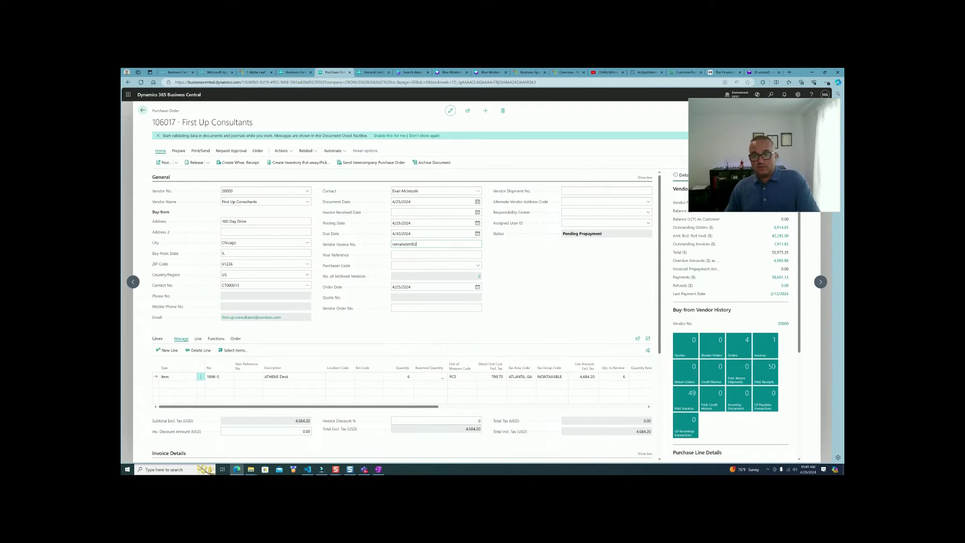
- Preview the posting of the purchase order and examine the vendor ledger entry it would create
key("Tab")
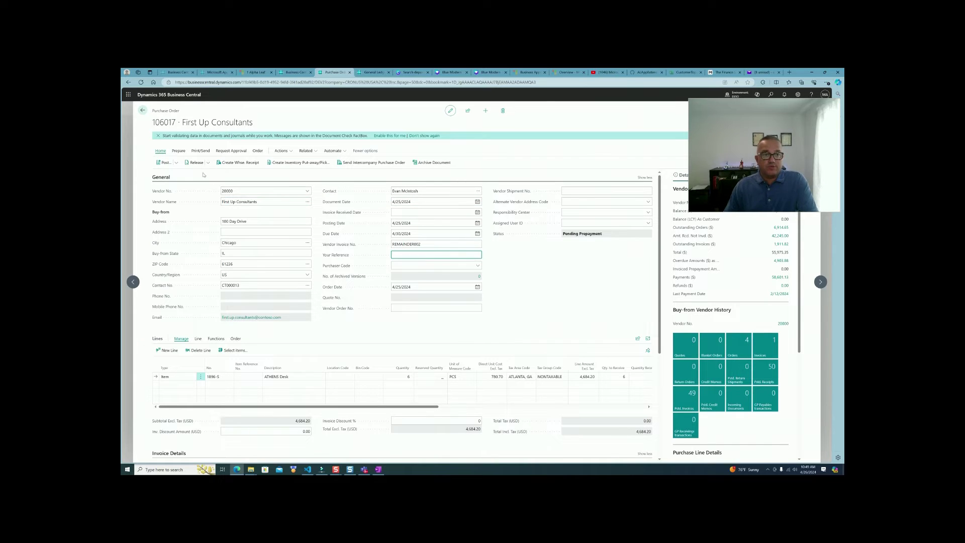
left_click(175, 162)
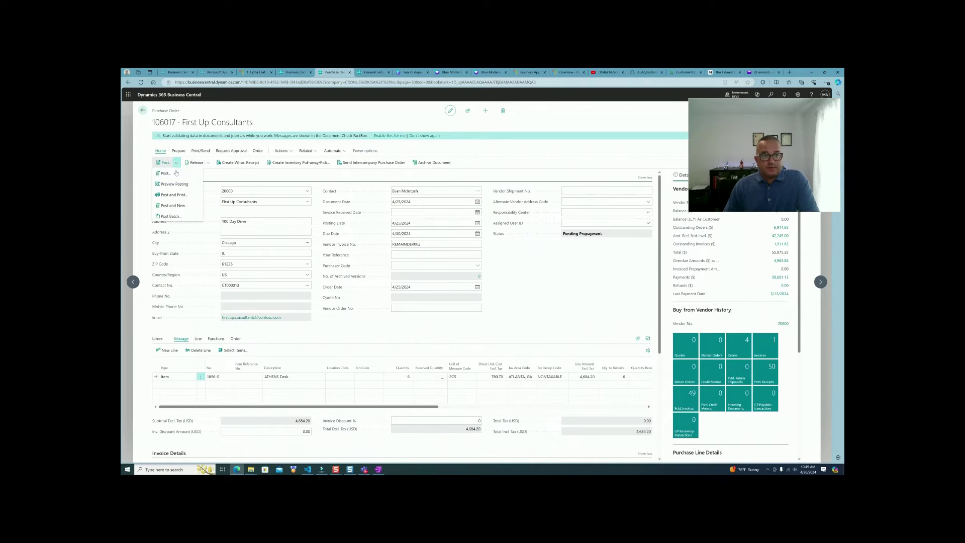
left_click(175, 172)
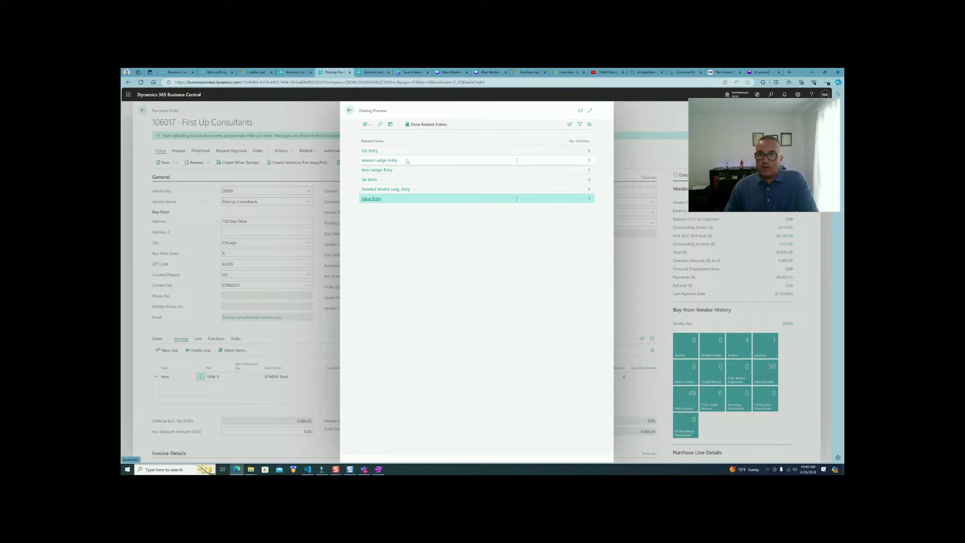
left_click(589, 161)
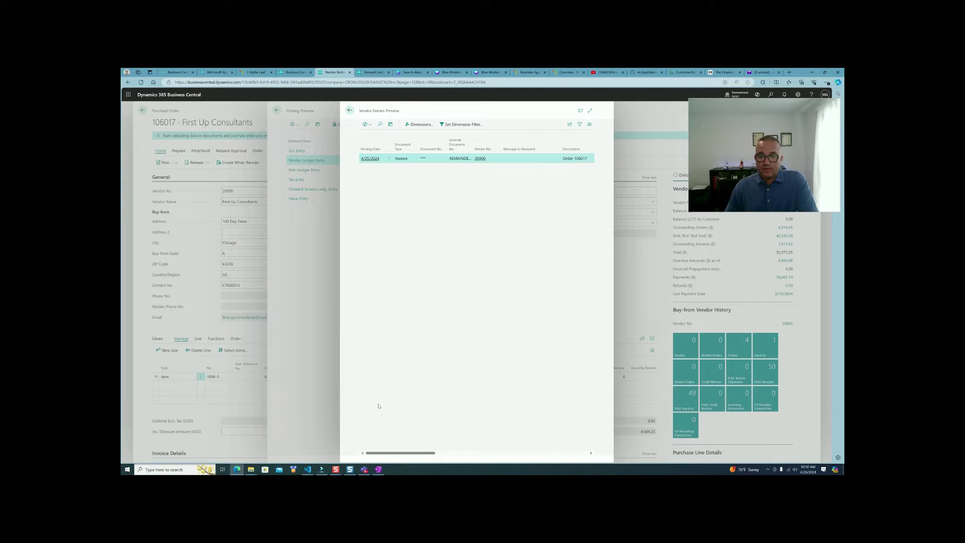
mouse_move(403, 452)
left_mouse_down()
mouse_move(566, 458)
mouse_move(414, 457)
left_mouse_up()
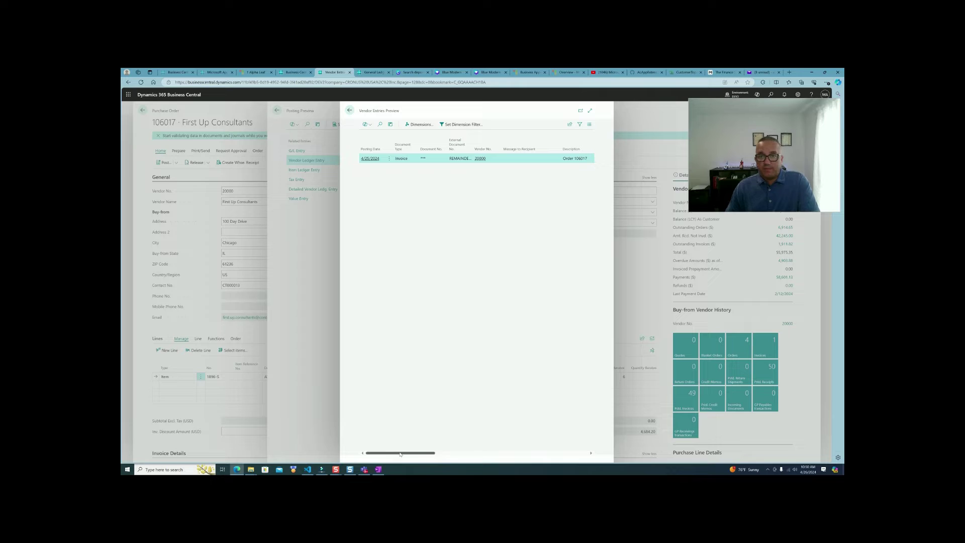
key("Escape")
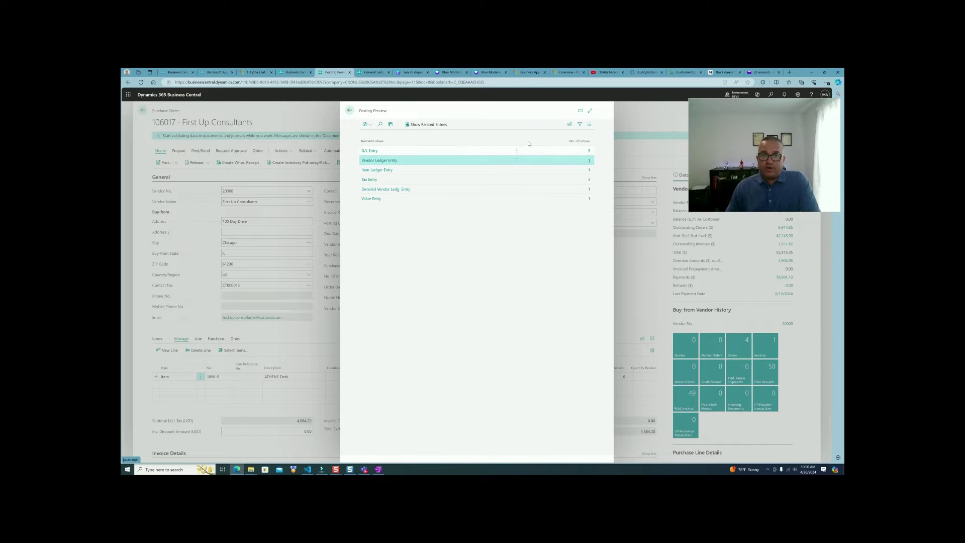
- Examine the previewed G/L entries, comparing the goods, other liabilities and accounts payable amounts for the order
left_click(589, 150)
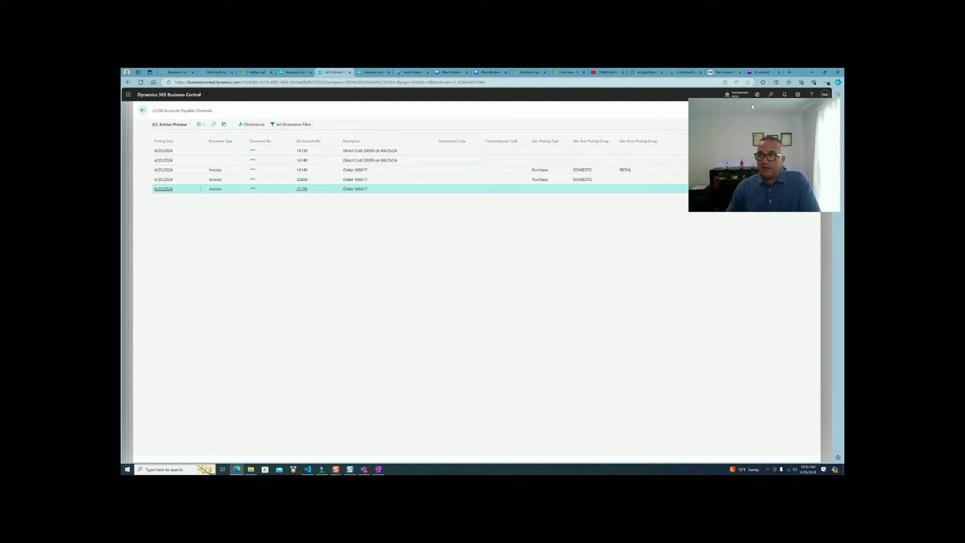
left_click_drag(751, 102, 752, 352)
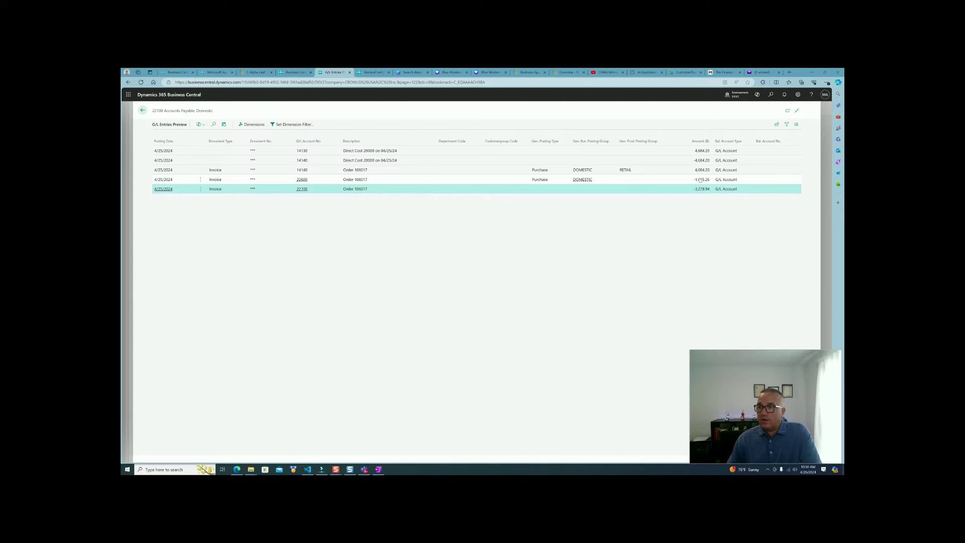
left_click(705, 172)
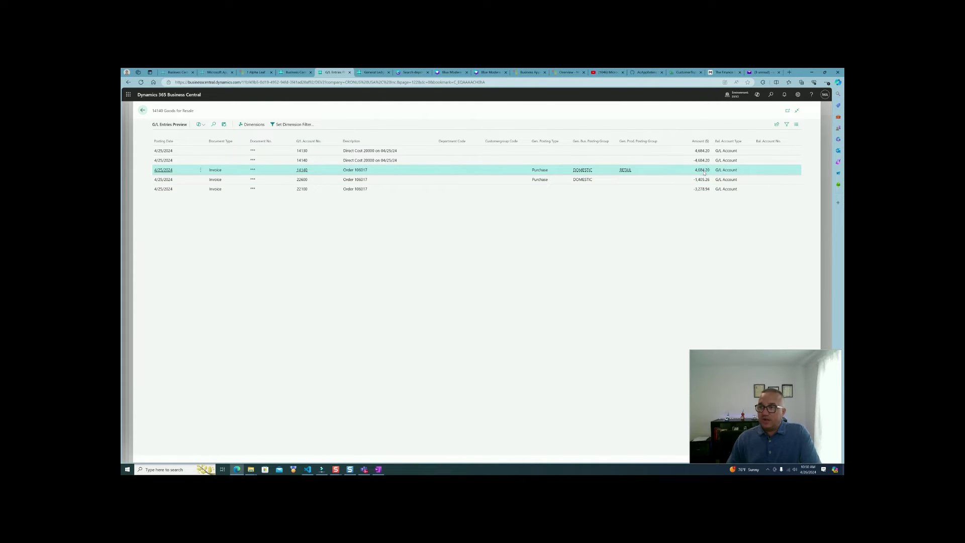
left_click(703, 180)
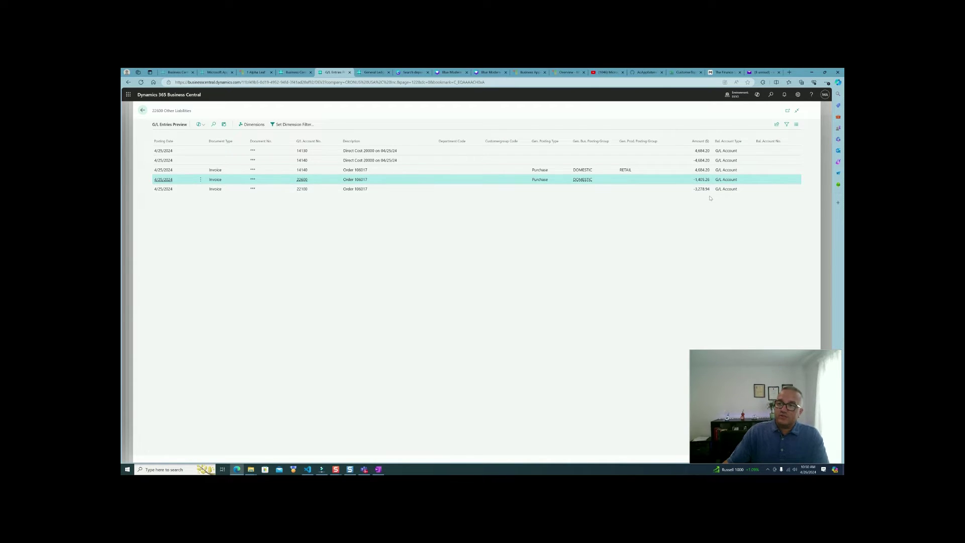
left_click(706, 189)
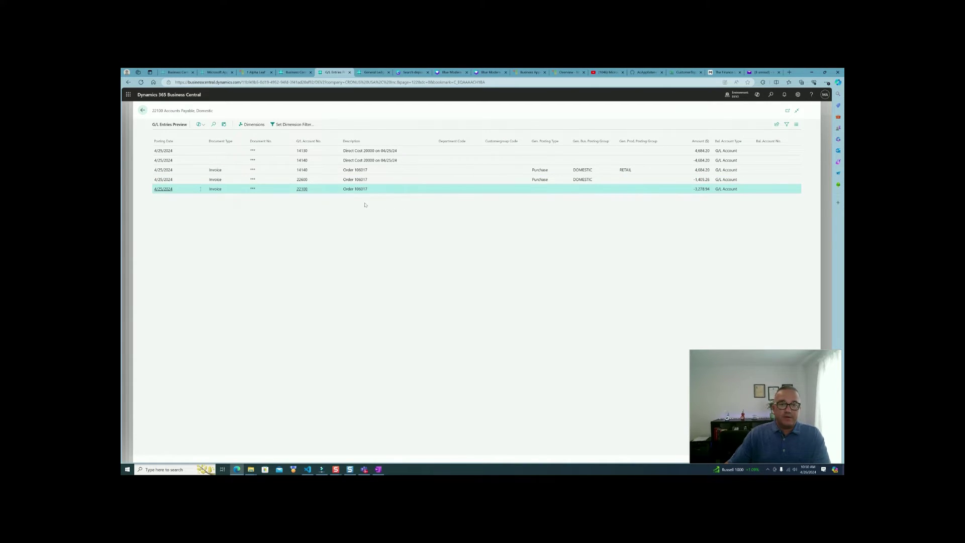
mouse_move(305, 189)
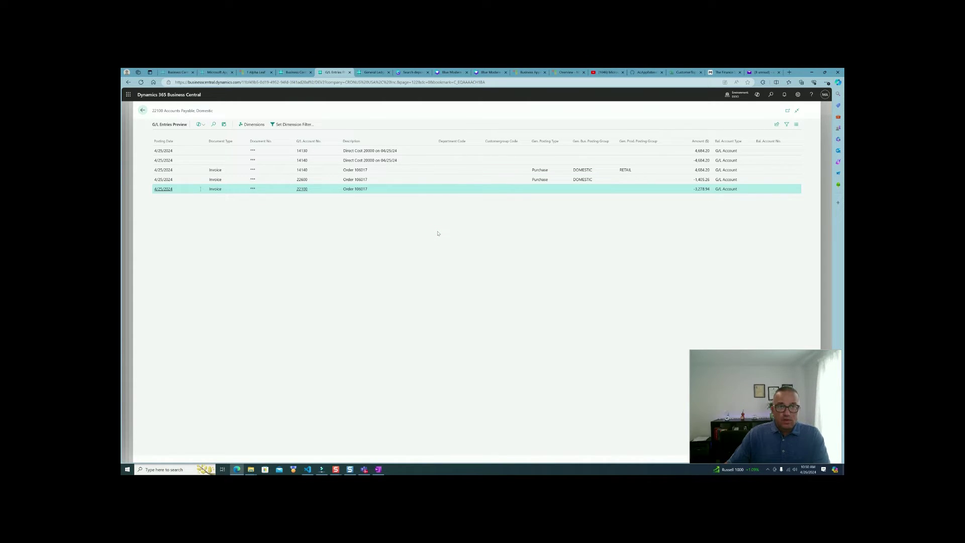
key("Escape")
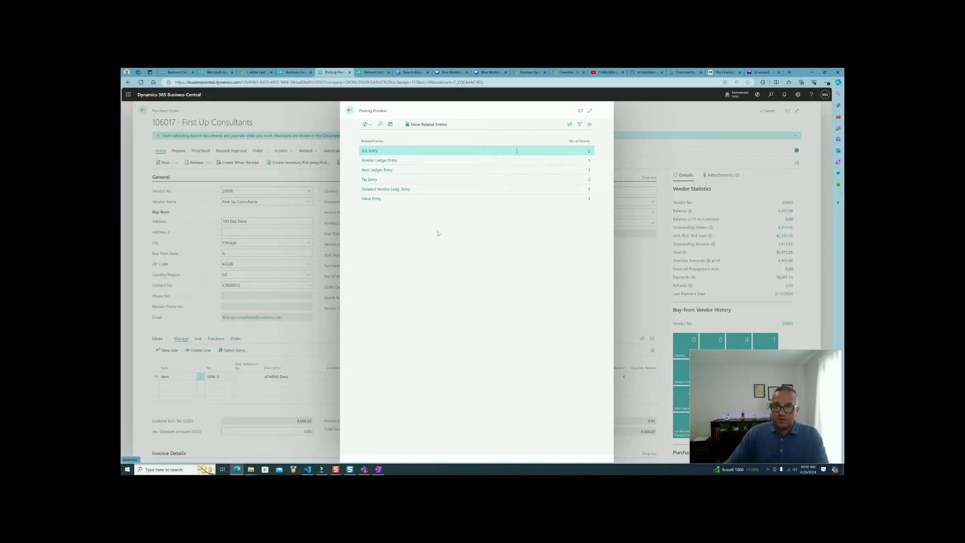
- Examine the previewed item ledger entry's quantities and cost amounts, and close the posting preview
left_click(589, 171)
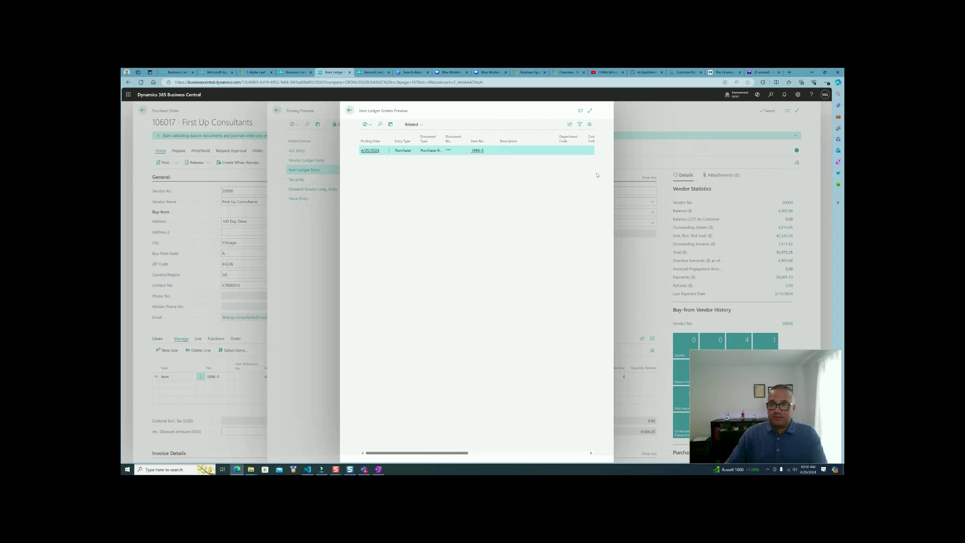
left_click_drag(452, 453, 585, 451)
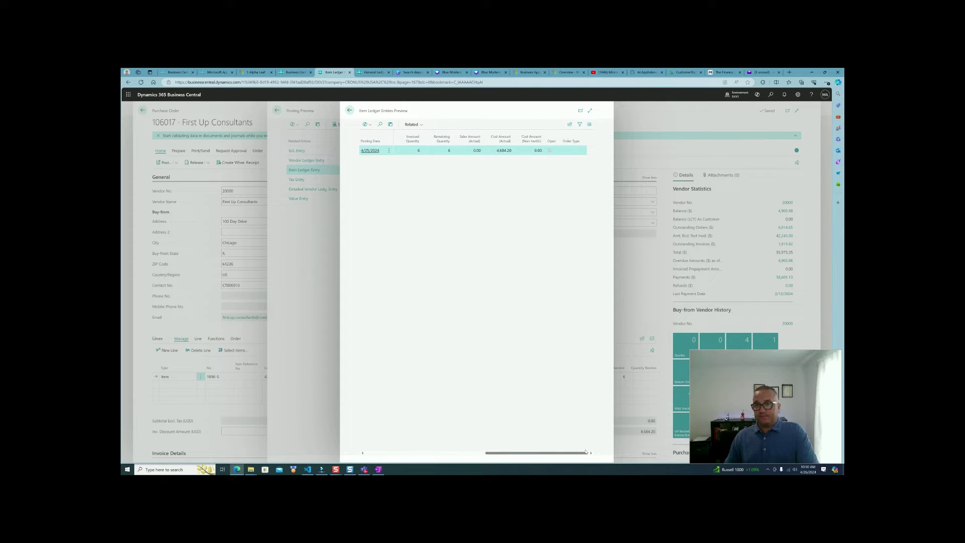
key("Escape")
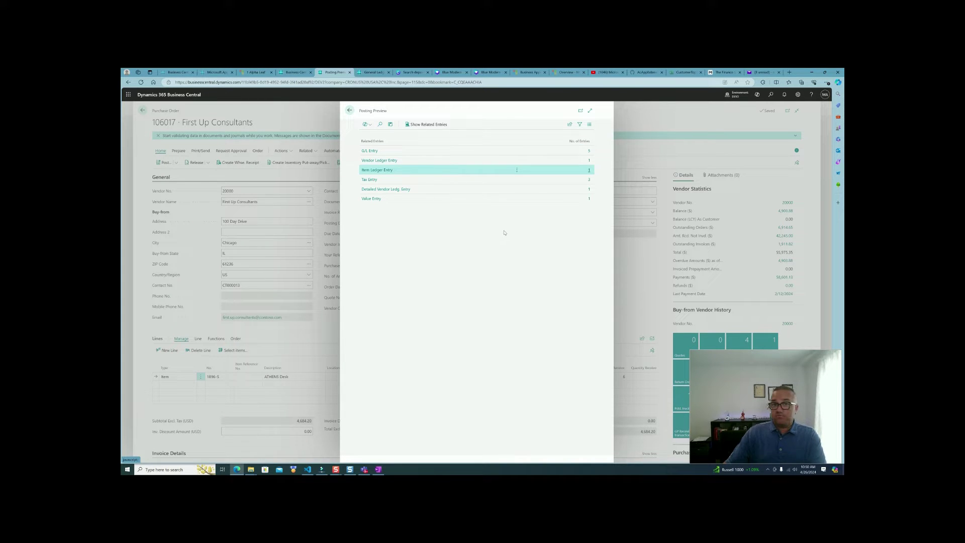
key("Escape")
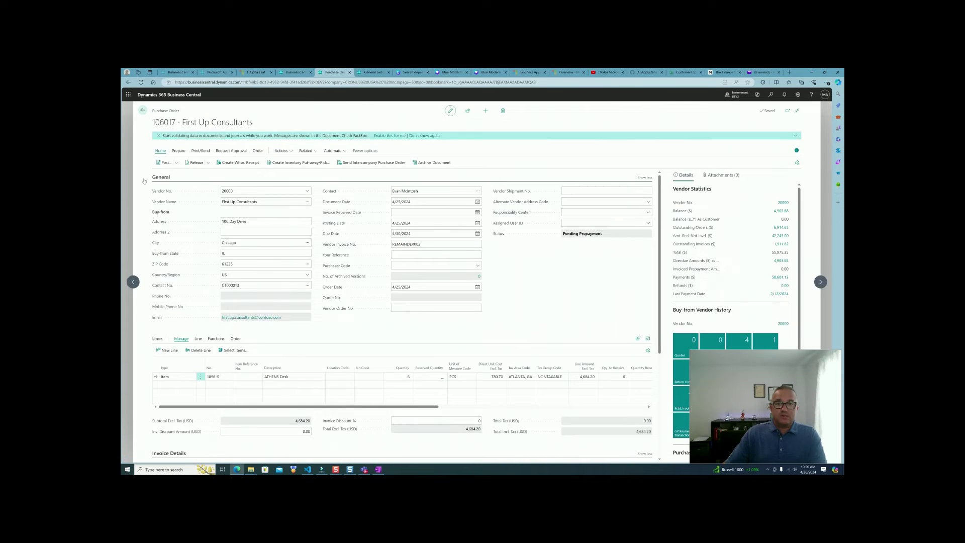
- Post the purchase order with the Receive and Invoice option and open the posted invoice
left_click(177, 162)
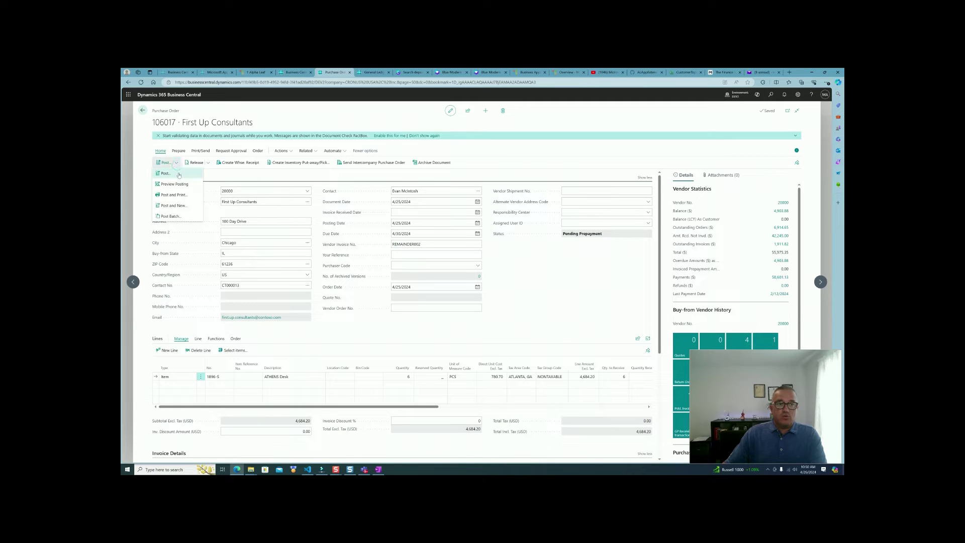
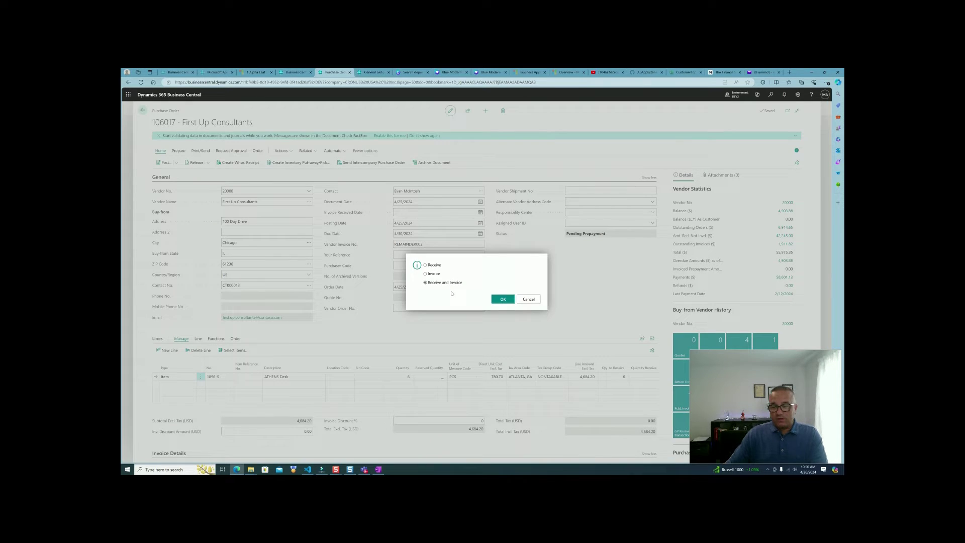
left_click(504, 299)
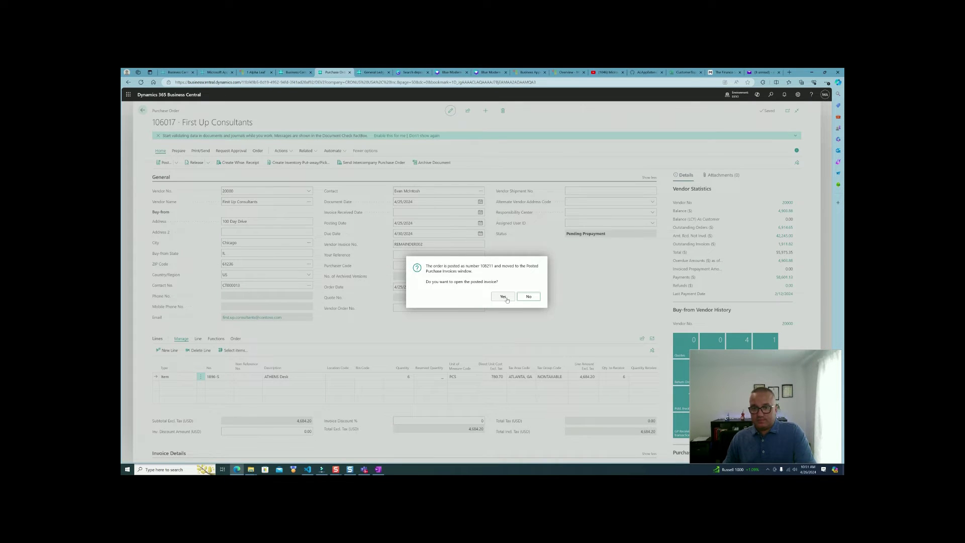
left_click(503, 297)
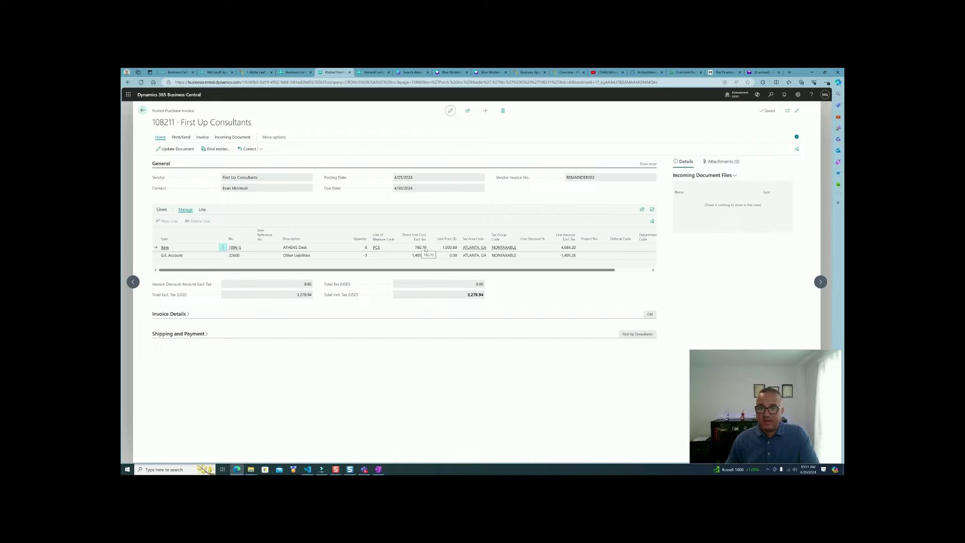
- Examine the Other Liabilities line that deducts the prepayment on the posted purchase invoice
left_click(569, 256)
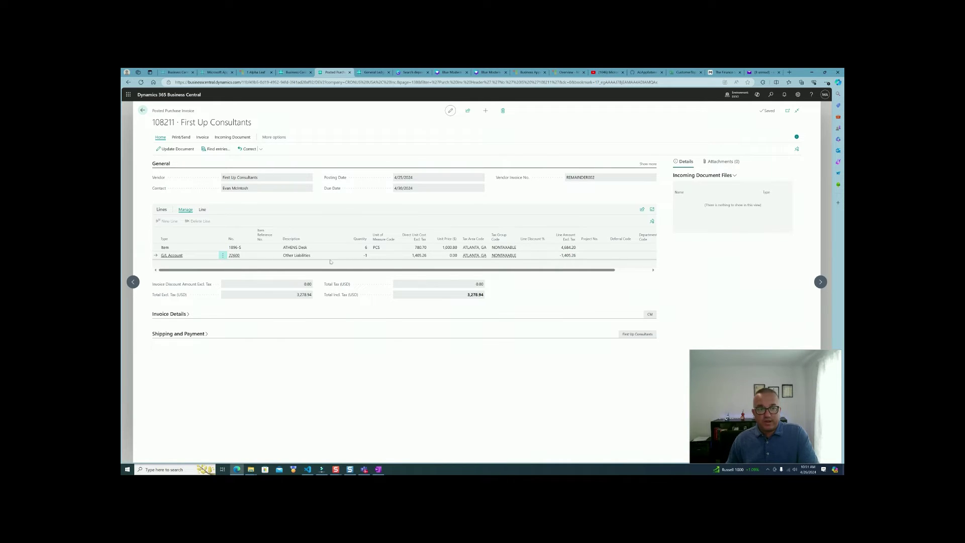
mouse_move(238, 257)
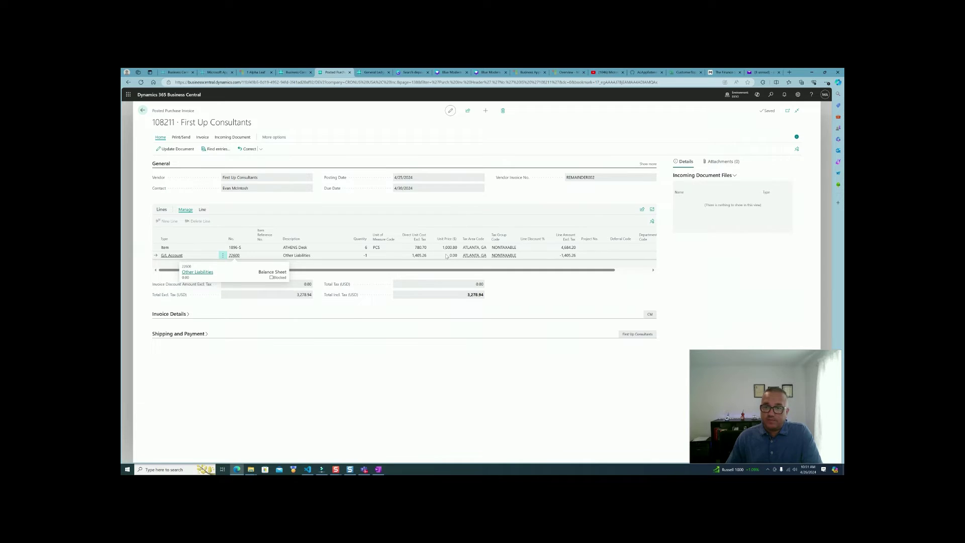
left_click(416, 256)
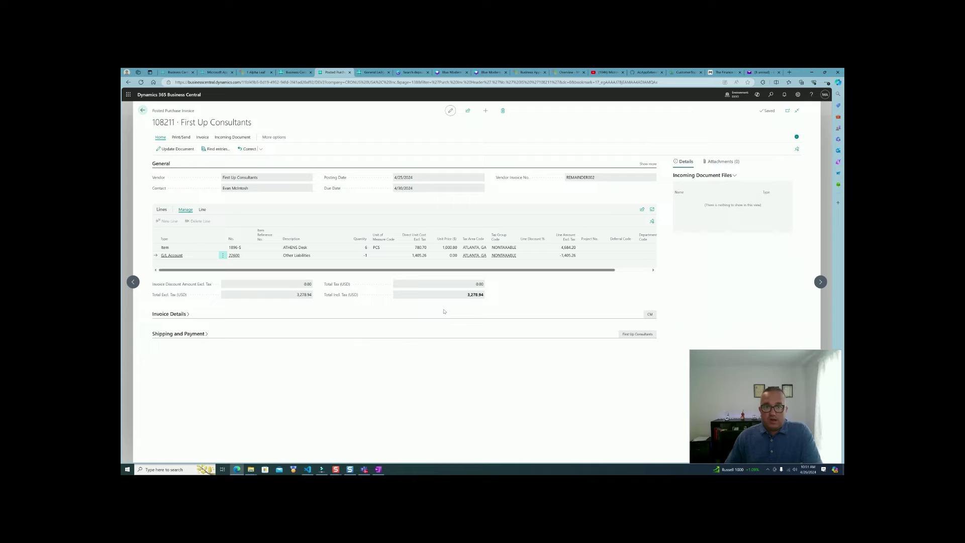
- Find the posted invoice's vendor ledger entry and create a Computer Check payment from it, using the PAYMENT template, CASH batch and CHECKING account
left_click(217, 150)
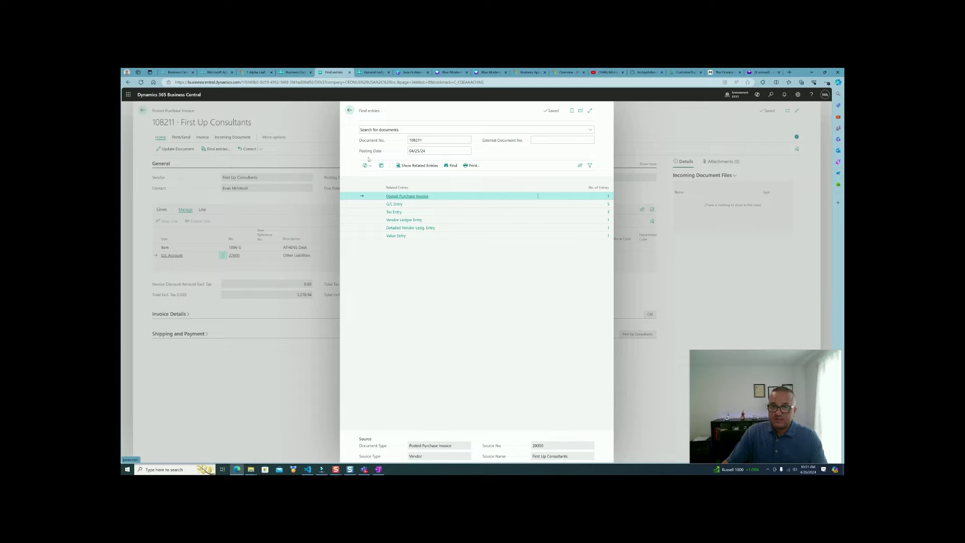
left_click(493, 219)
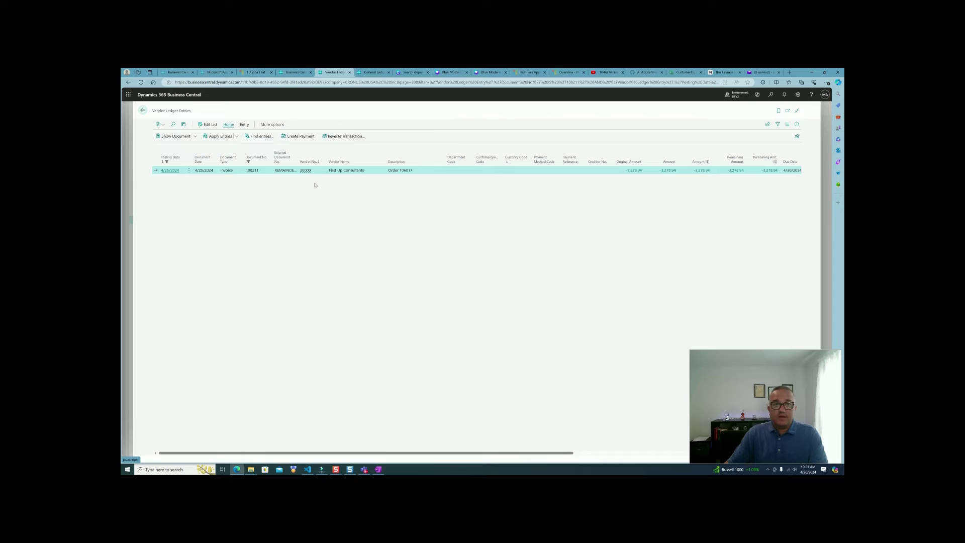
left_click(302, 136)
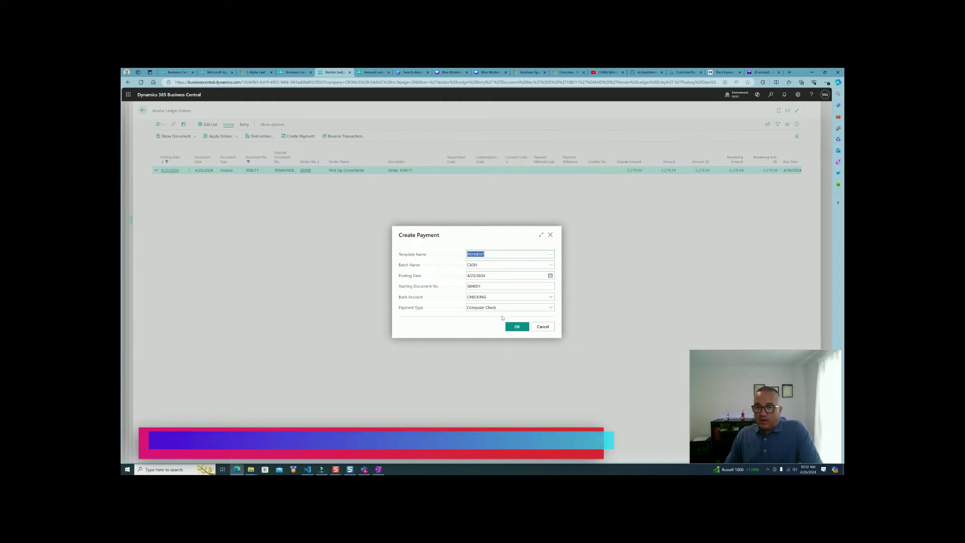
left_click(518, 328)
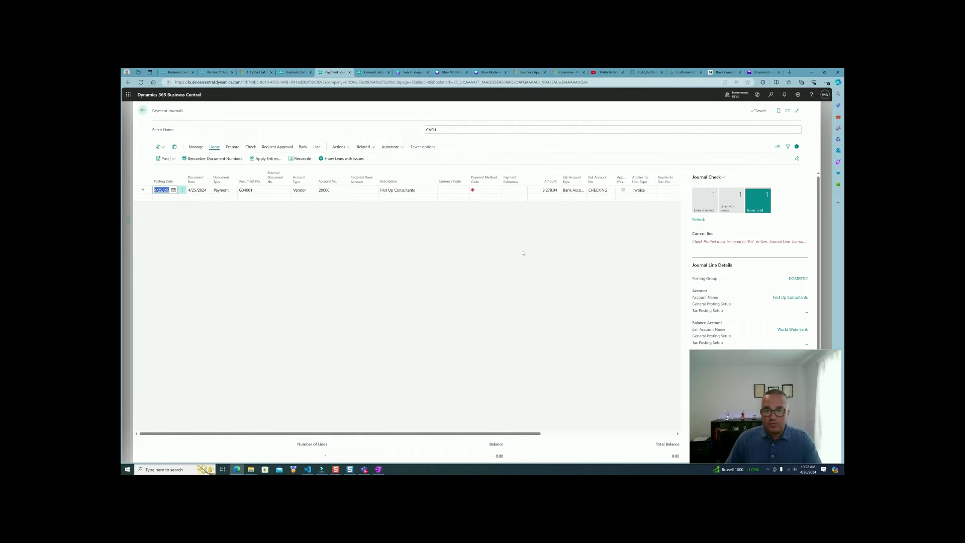
- Check in the payment's applied vendor entries that the remainder invoice is selected, review its amounts, and accept the application
left_click(266, 159)
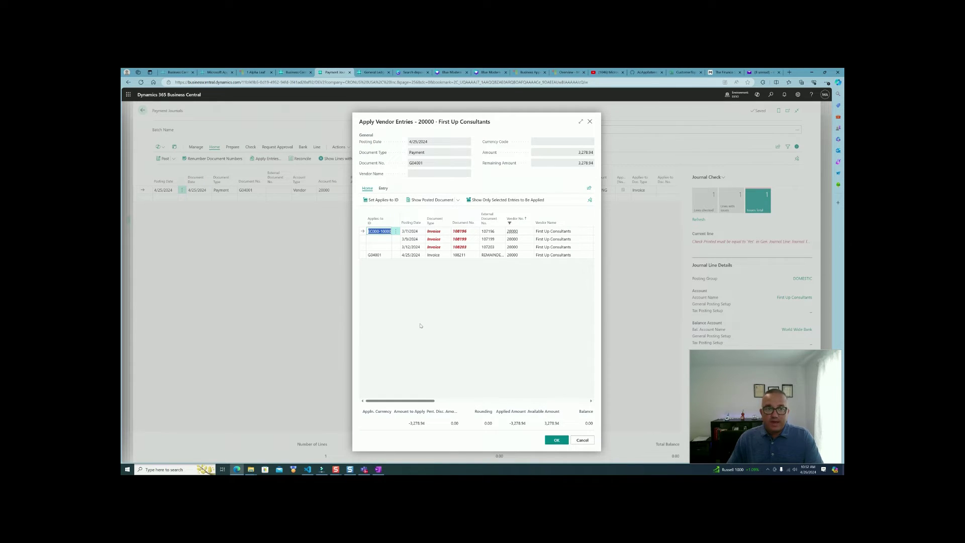
key("Down")
key("Down")
key("Down")
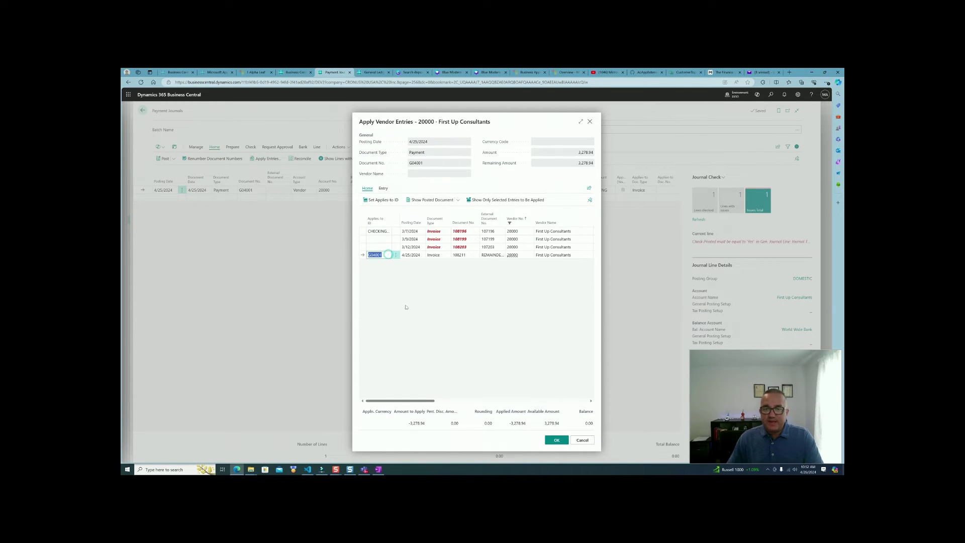
left_click_drag(398, 401, 465, 403)
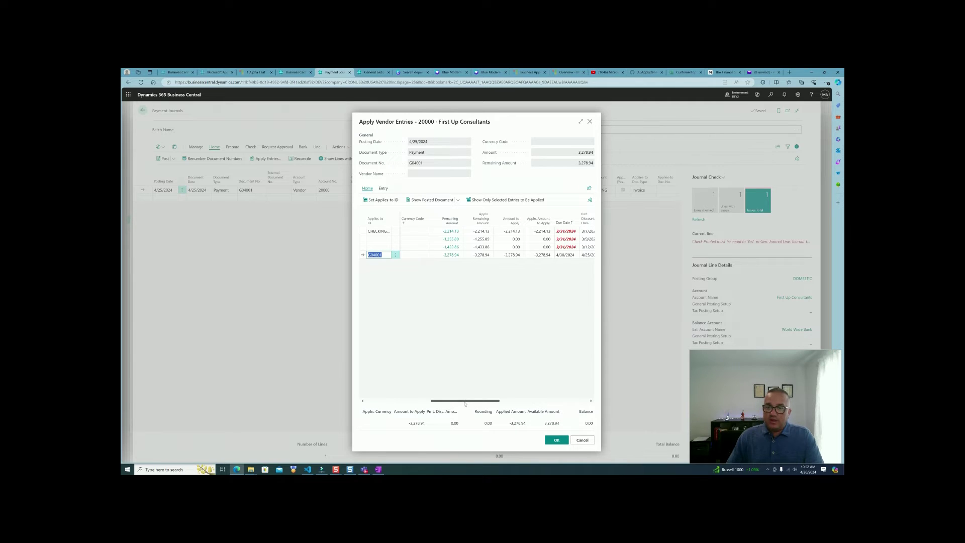
left_click_drag(472, 403, 538, 425)
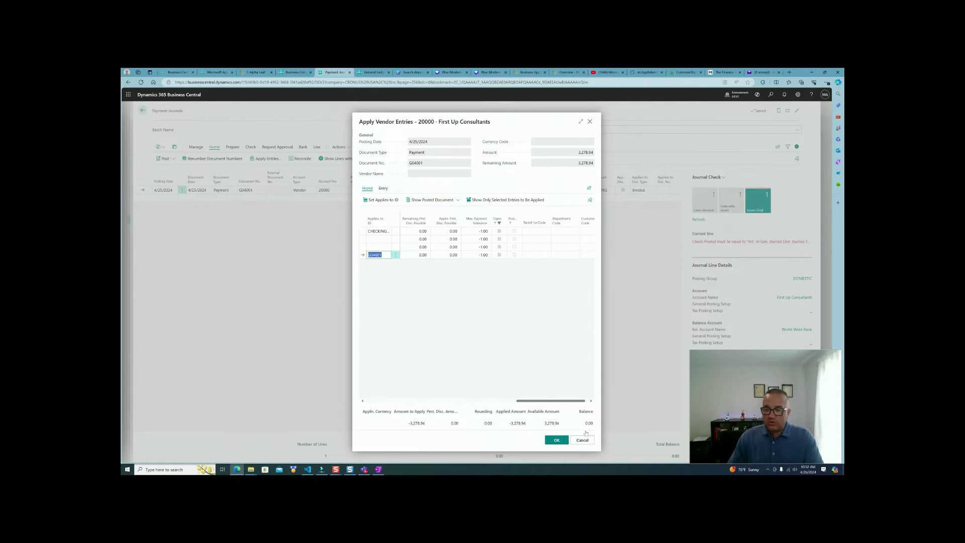
left_click(556, 445)
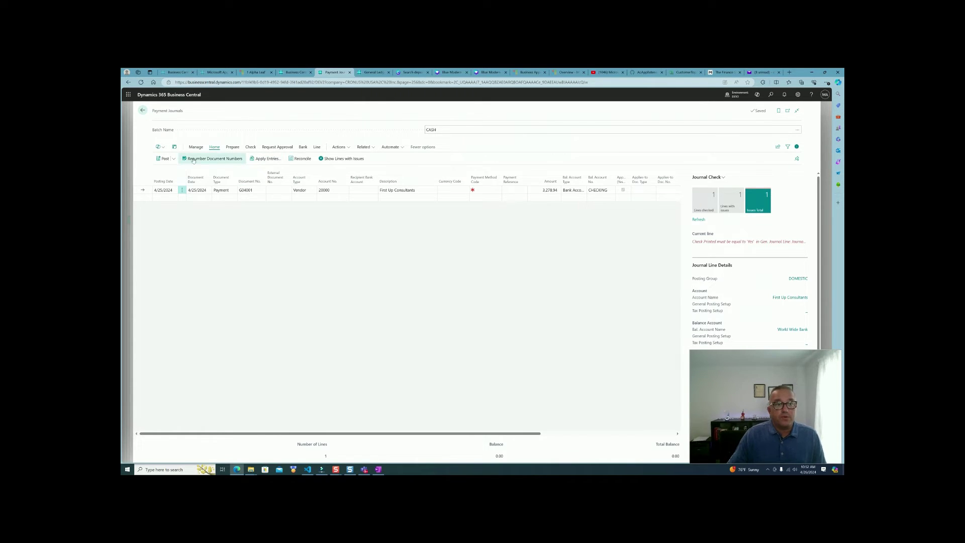
- Print the check for the First Up Consultants payment line from the CHECKING bank account, then close the print preview without saving
left_click(250, 147)
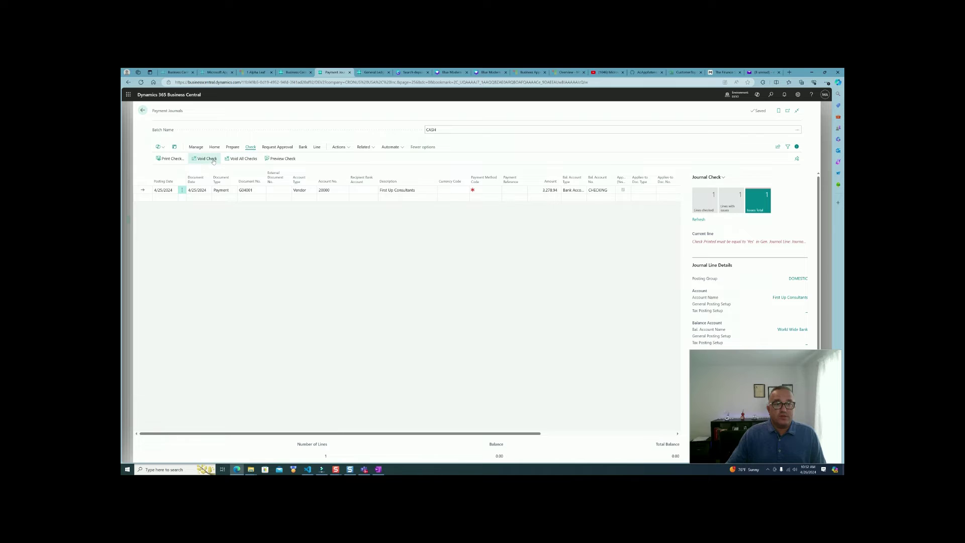
left_click(169, 159)
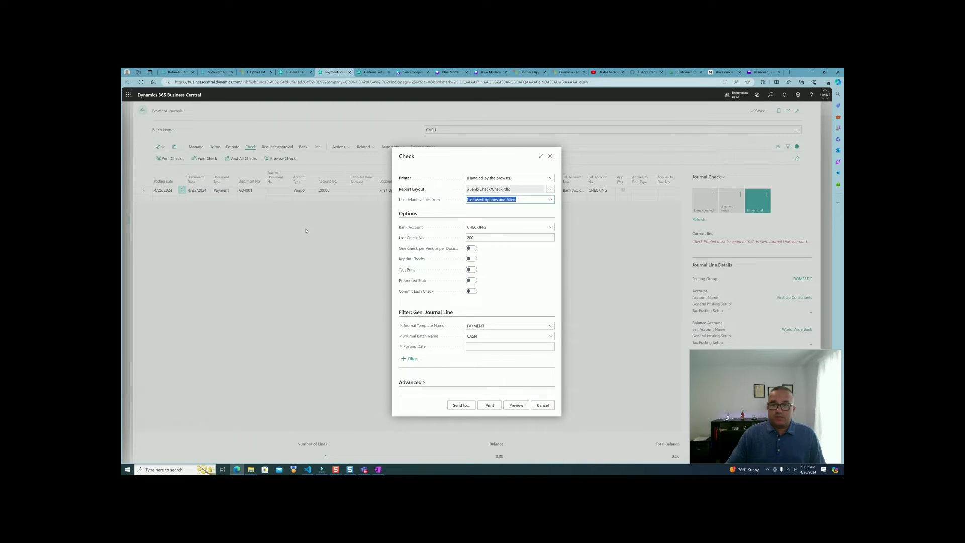
left_click(487, 404)
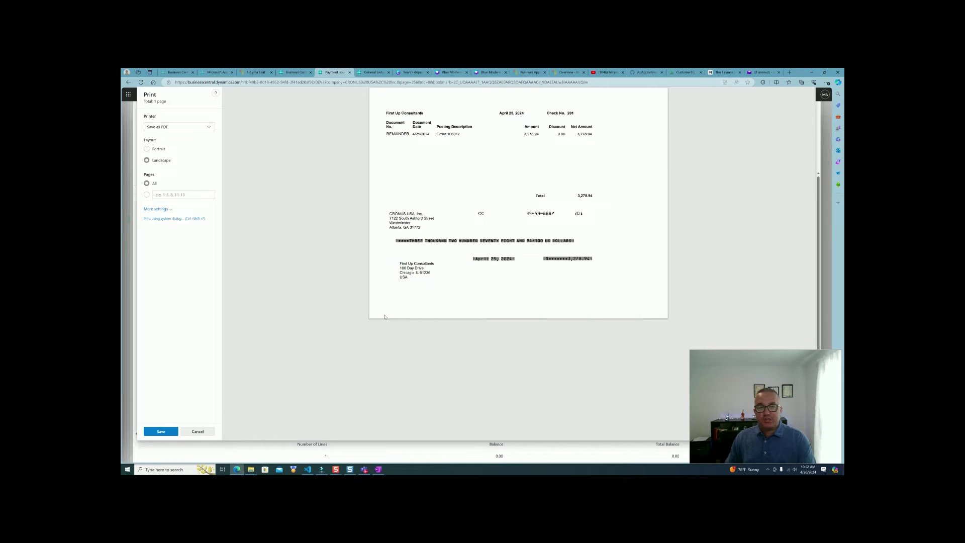
key("Escape")
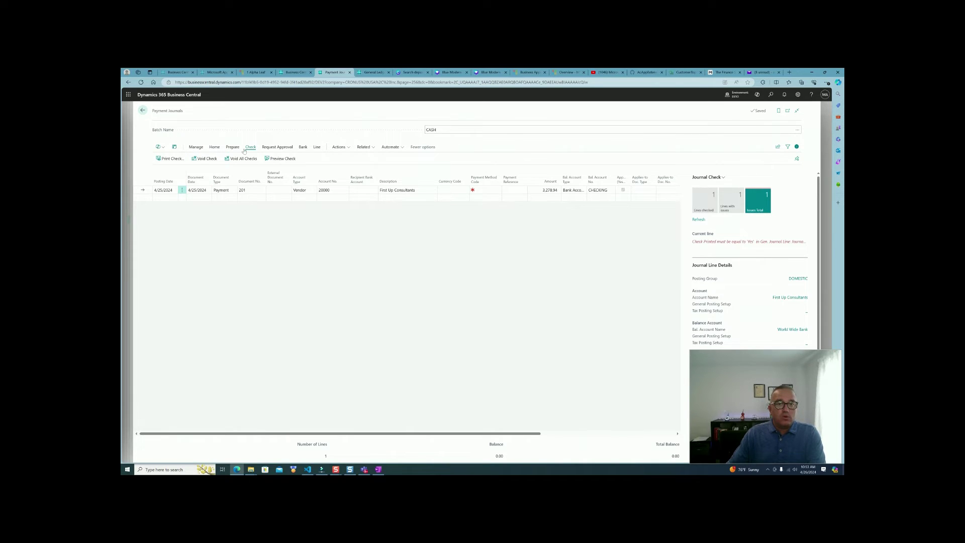
- Preview the posting of the payment journal line and examine which G/L accounts its entries use, then return to the journal
left_click(194, 147)
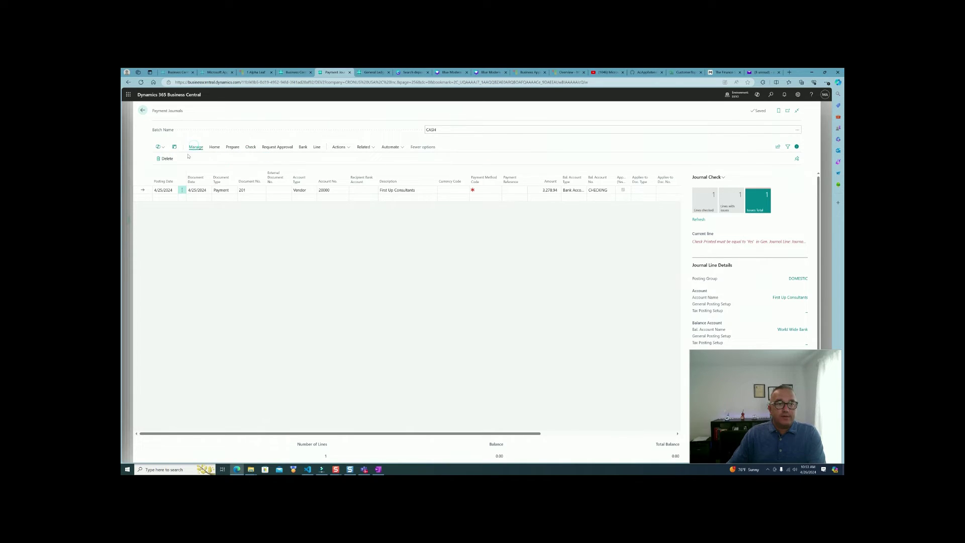
left_click(213, 147)
left_click(174, 159)
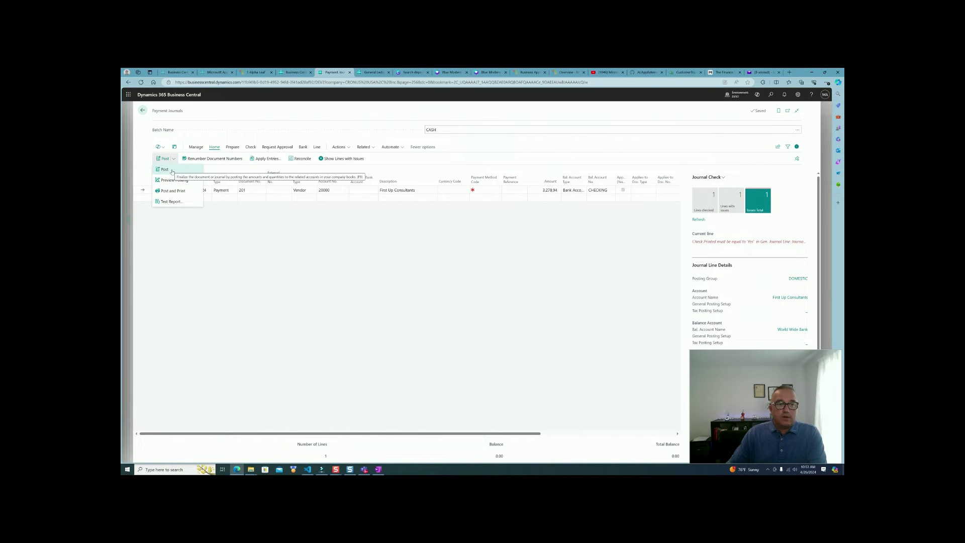
left_click(172, 179)
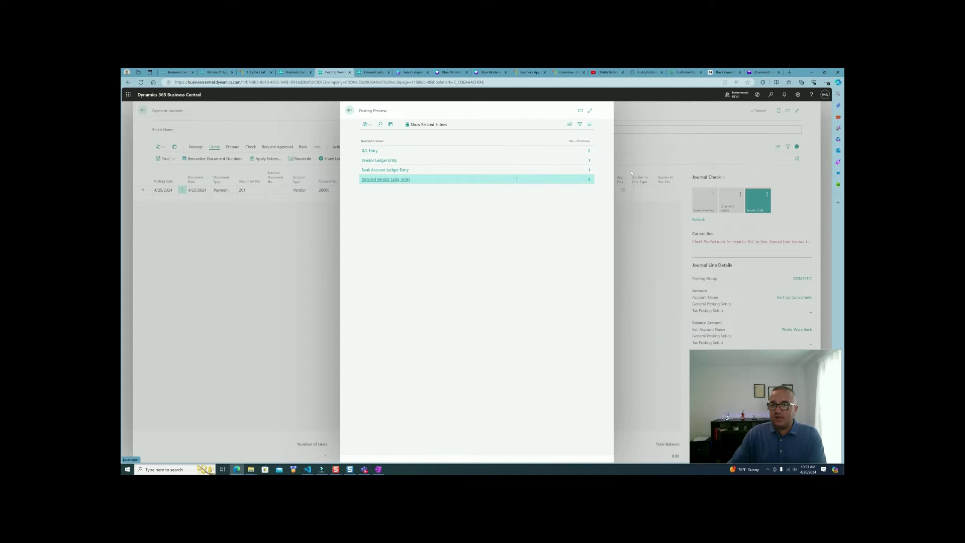
left_click(589, 152)
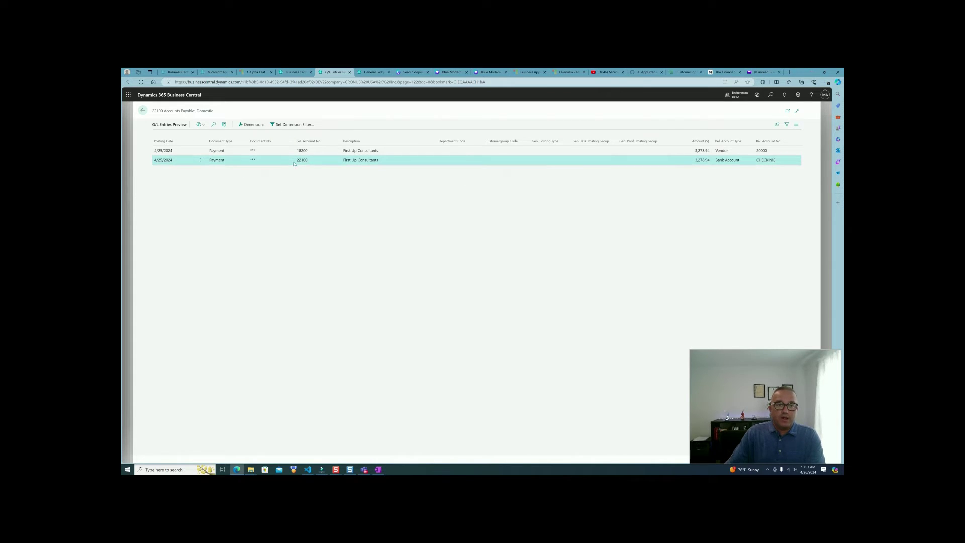
mouse_move(304, 161)
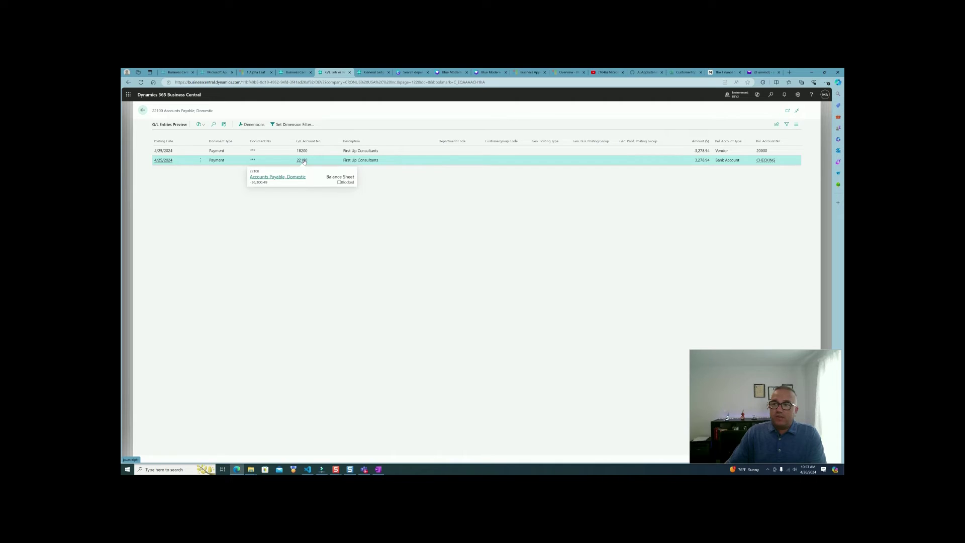
left_click(326, 151)
mouse_move(301, 152)
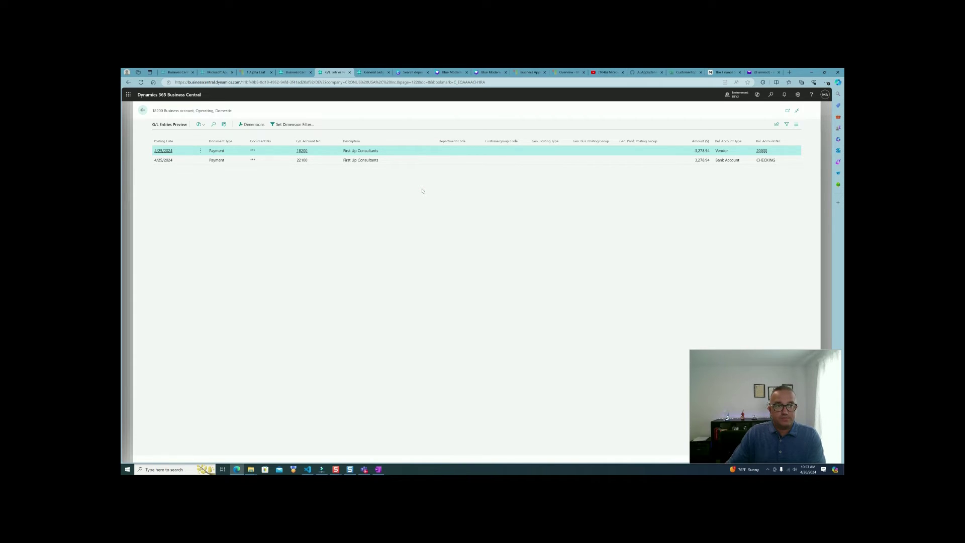
key("Escape")
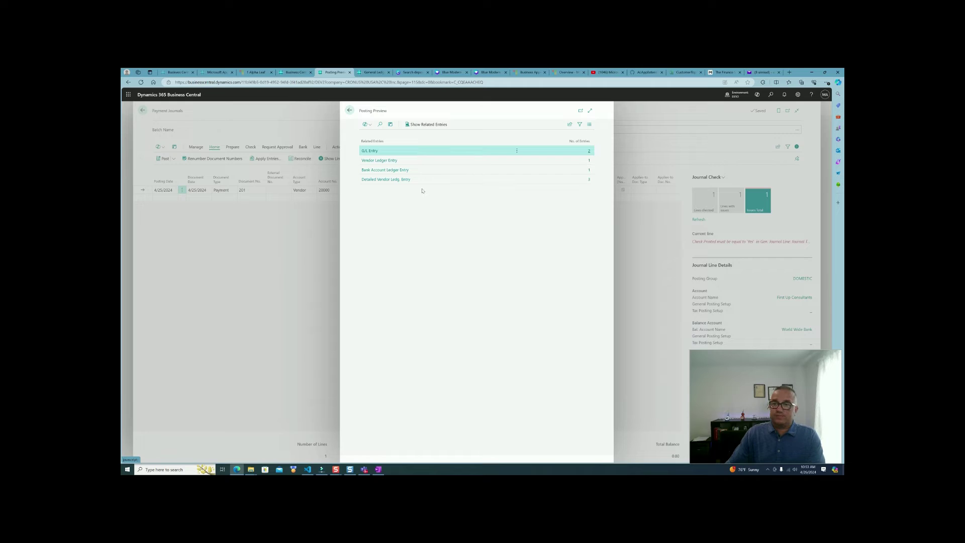
key("Escape")
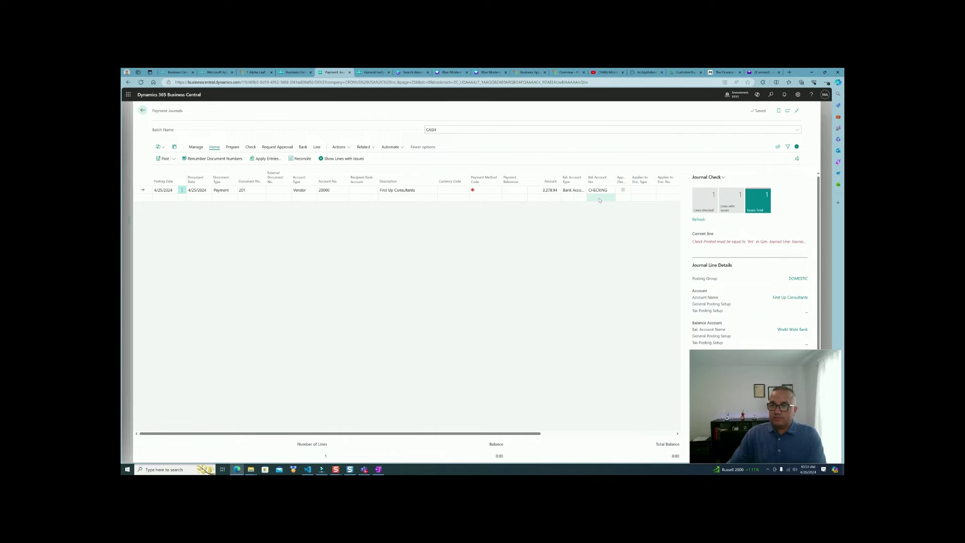
- Post the First Up Consultants payment in the CASH batch of the payment journal and confirm the posting
left_click(173, 159)
left_click(178, 169)
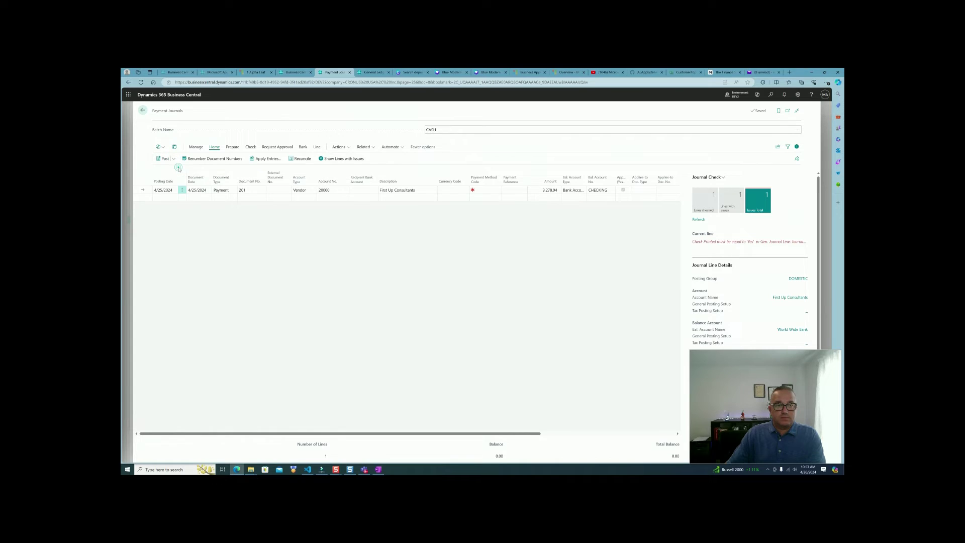
left_click(503, 295)
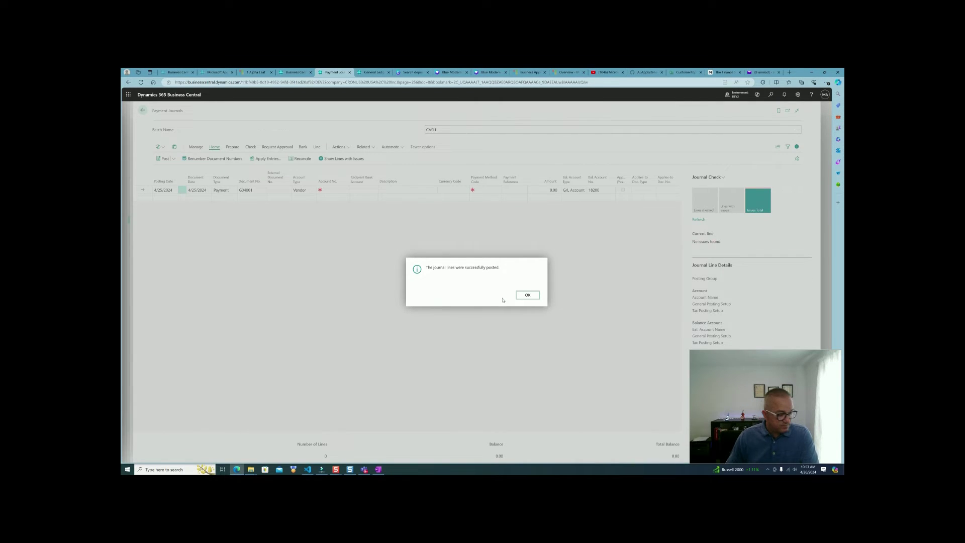
left_click(527, 294)
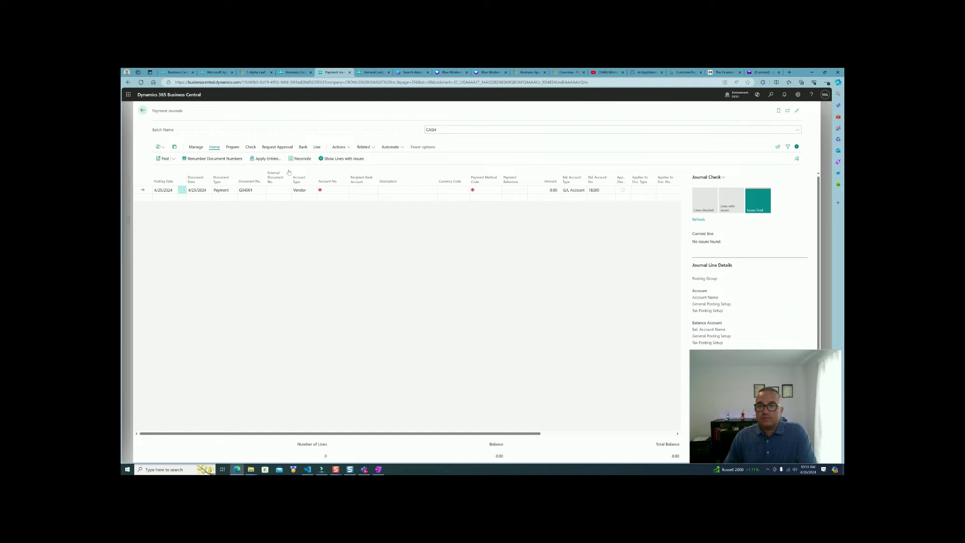
- Leave the payment journal and open all ledger entries of First Up Consultants from its vendor card
left_click(144, 111)
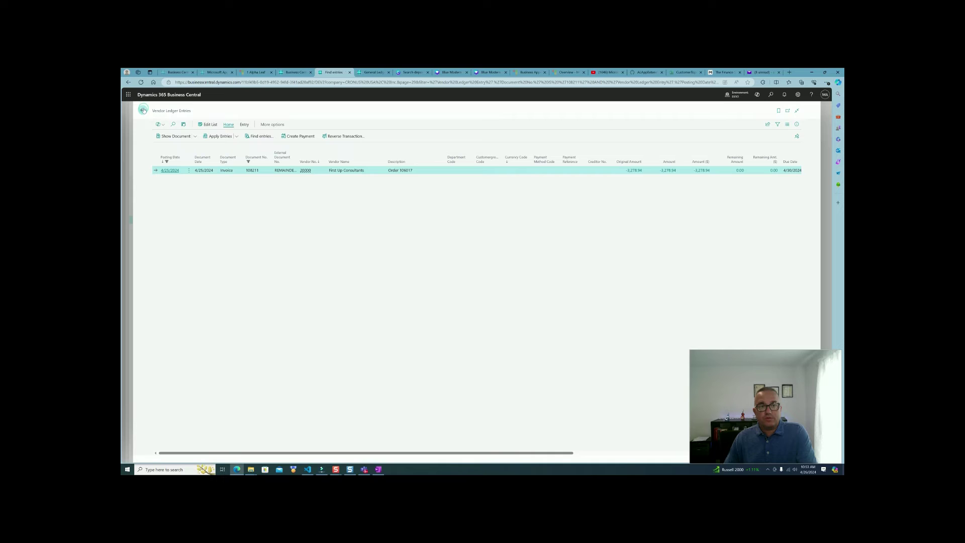
left_click(143, 111)
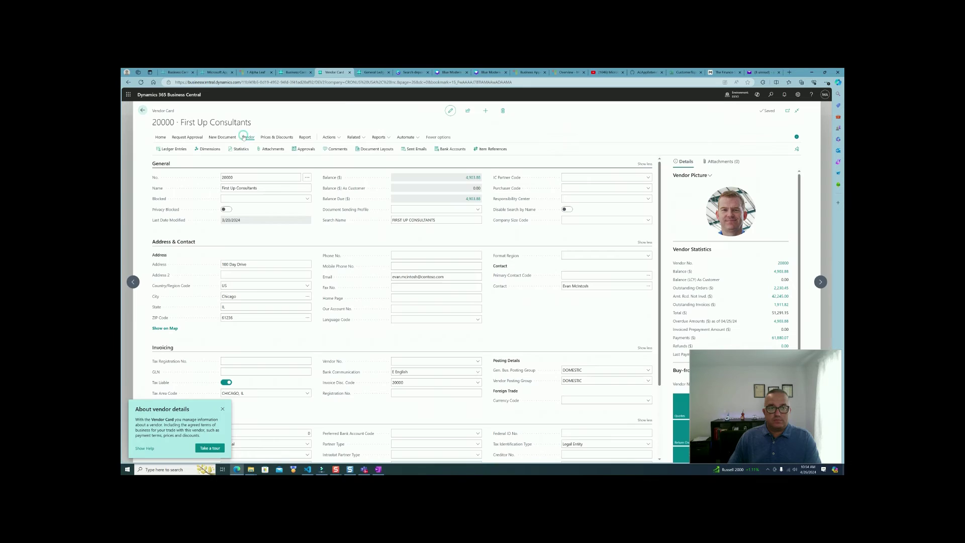
left_click(164, 153)
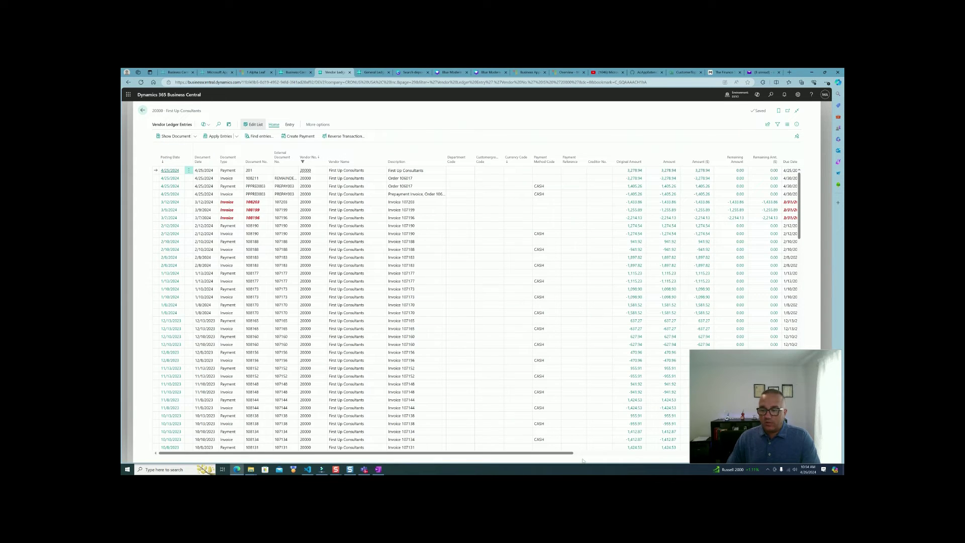
- Sort the vendor ledger entries by Entry No. in descending order, review the latest invoices and payments, and return to the vendor card
left_click(603, 454)
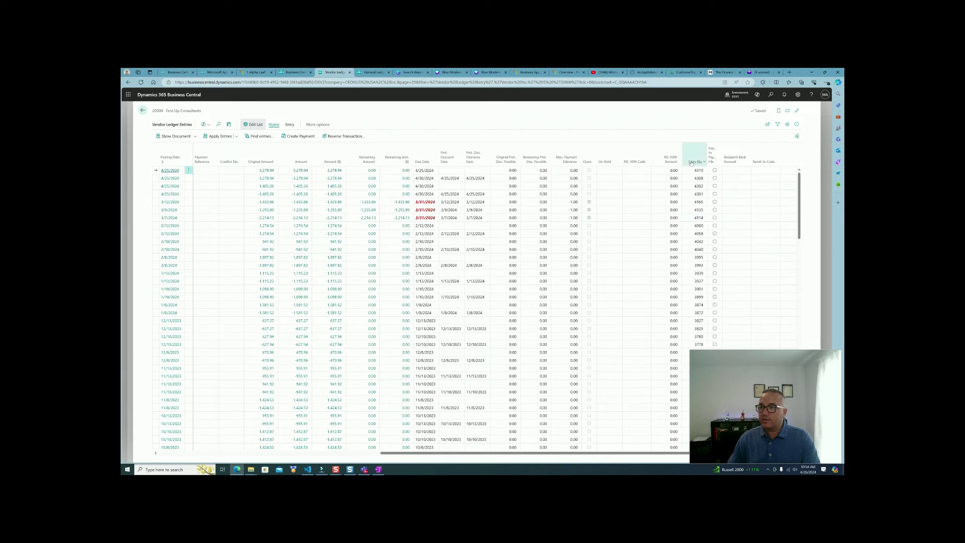
left_click(693, 162)
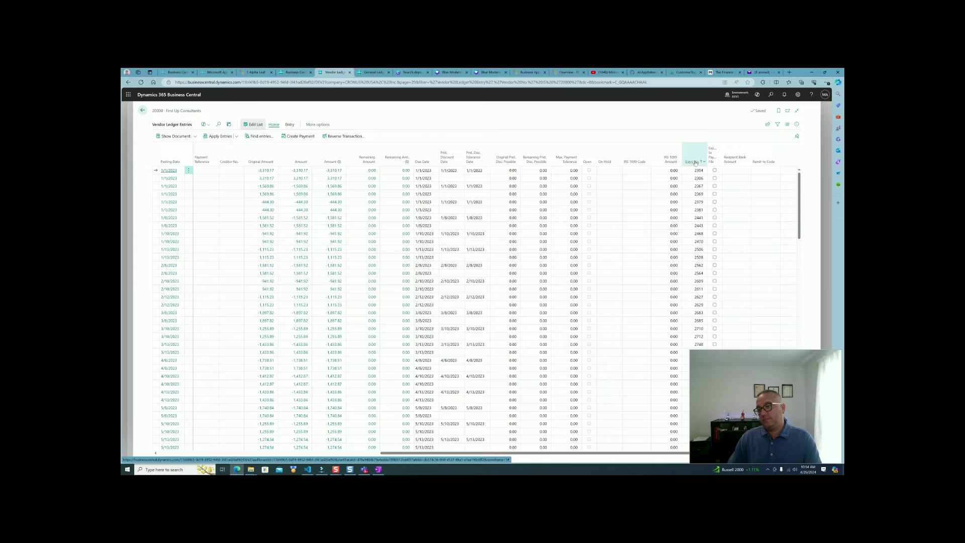
left_click(703, 162)
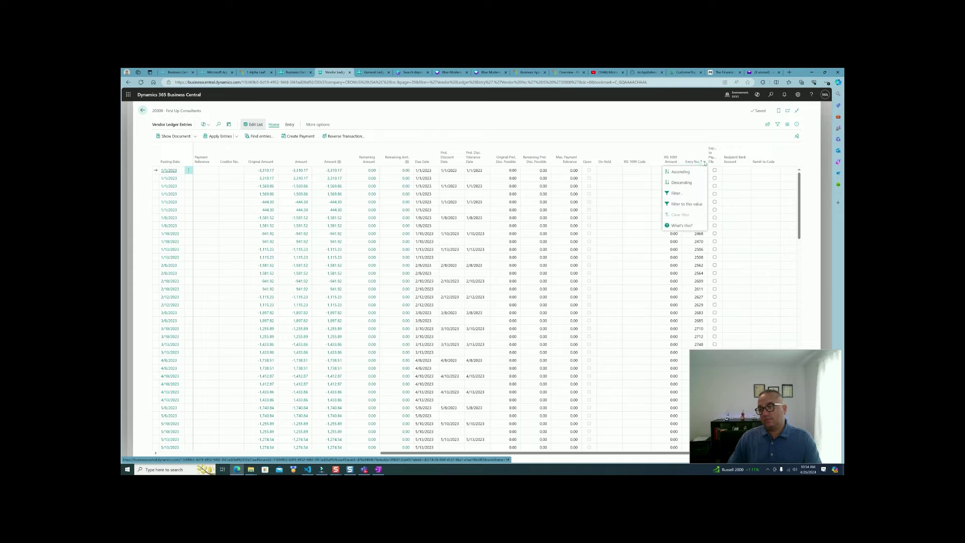
left_click(693, 179)
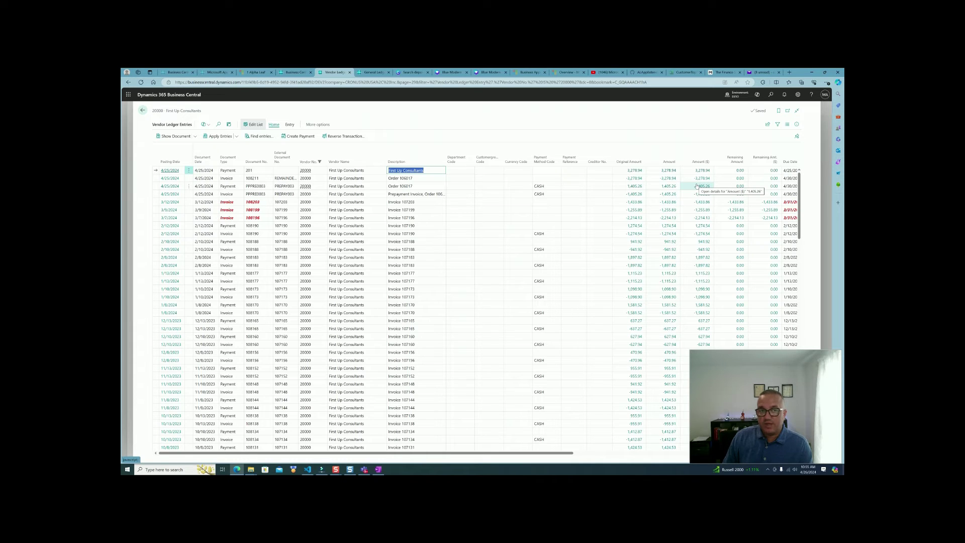
left_click(697, 185)
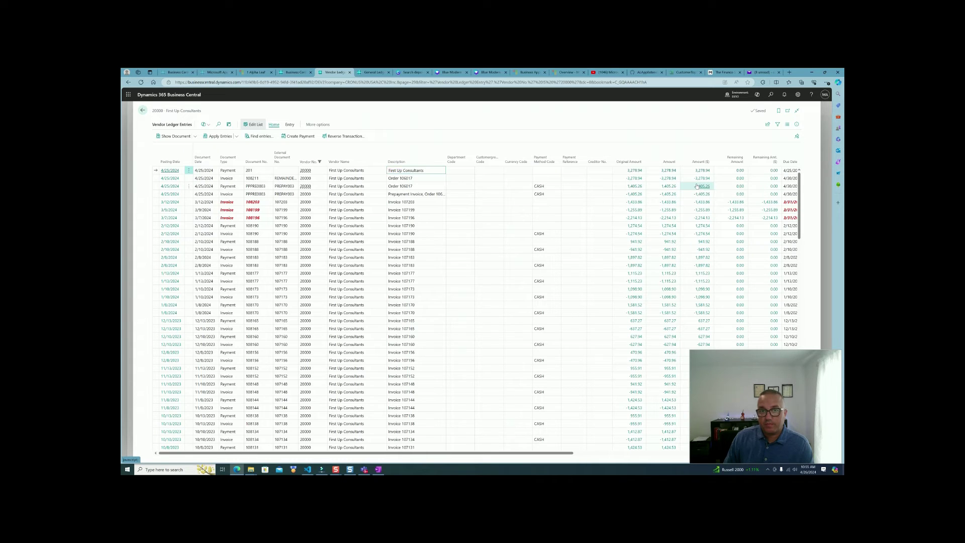
key("Escape")
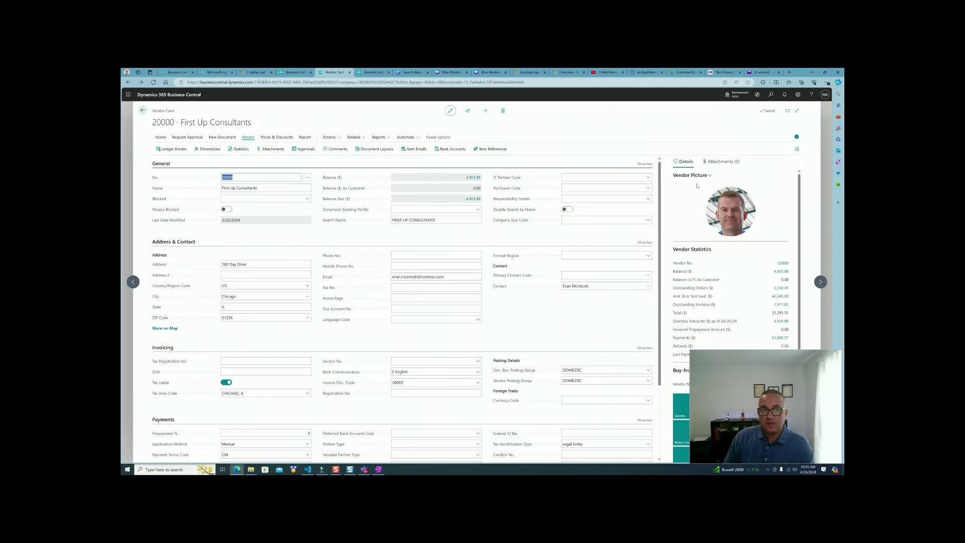
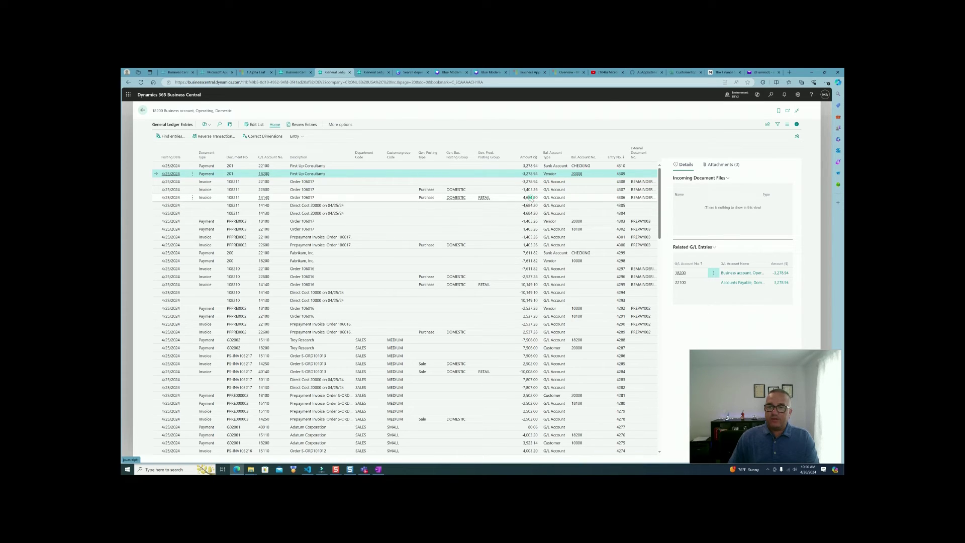
- Examine the remainder invoice's general ledger entries for goods for resale, other liabilities and accounts payable
left_click(531, 198)
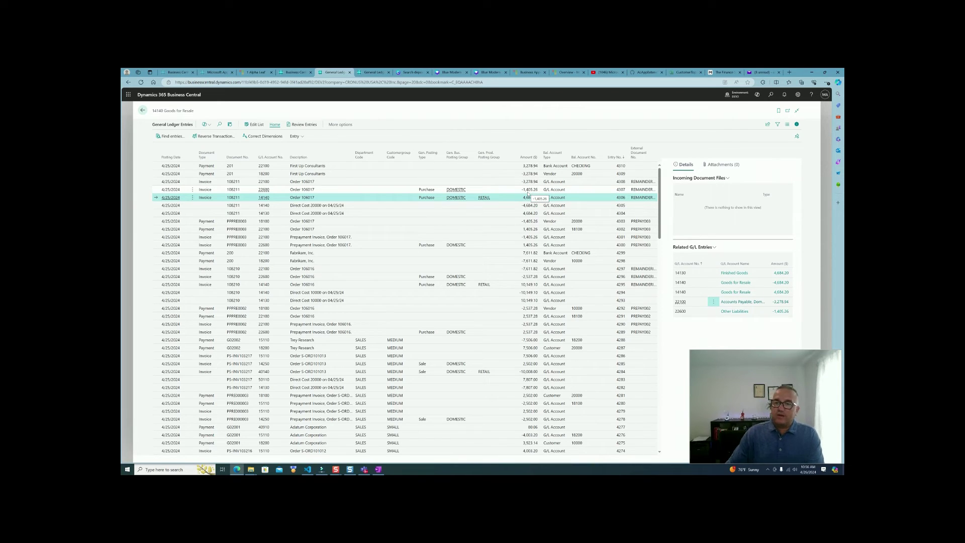
left_click(527, 192)
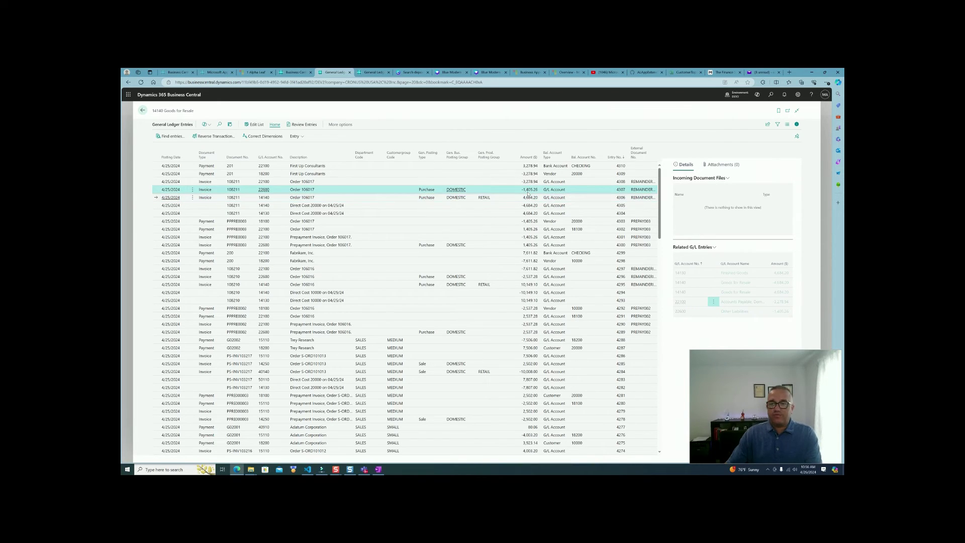
left_click(530, 183)
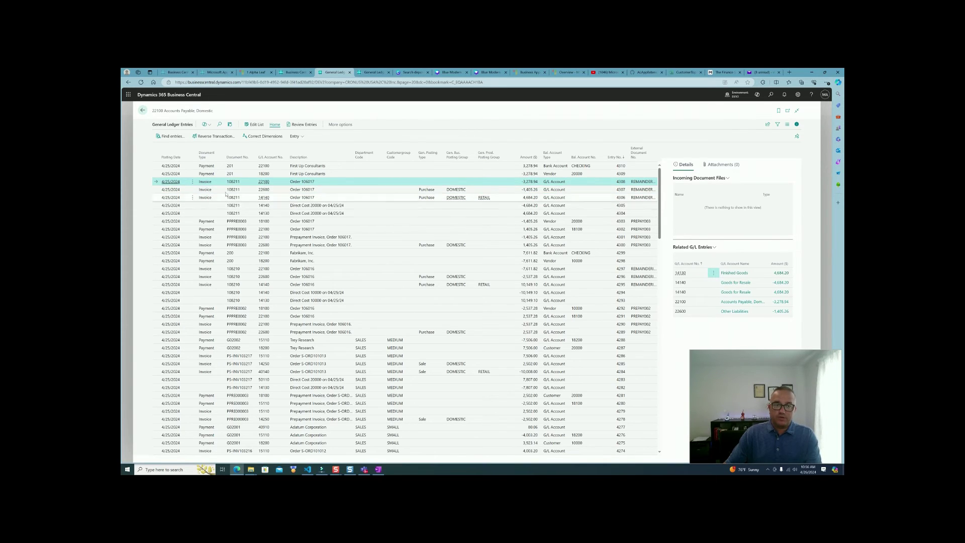
left_click(264, 190)
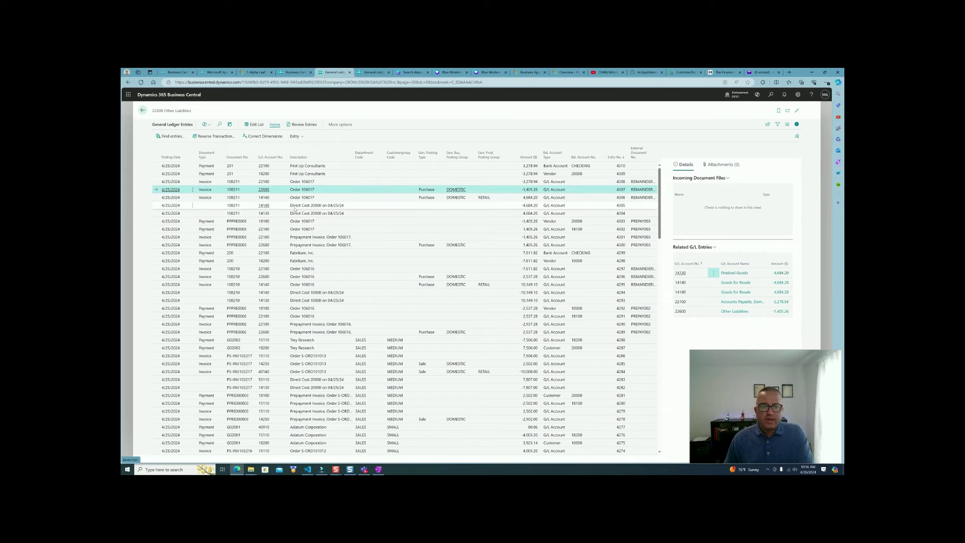
- Examine the remainder invoice's two Direct Cost entries in the general ledger, on accounts 14140 and 14130
left_click(303, 208)
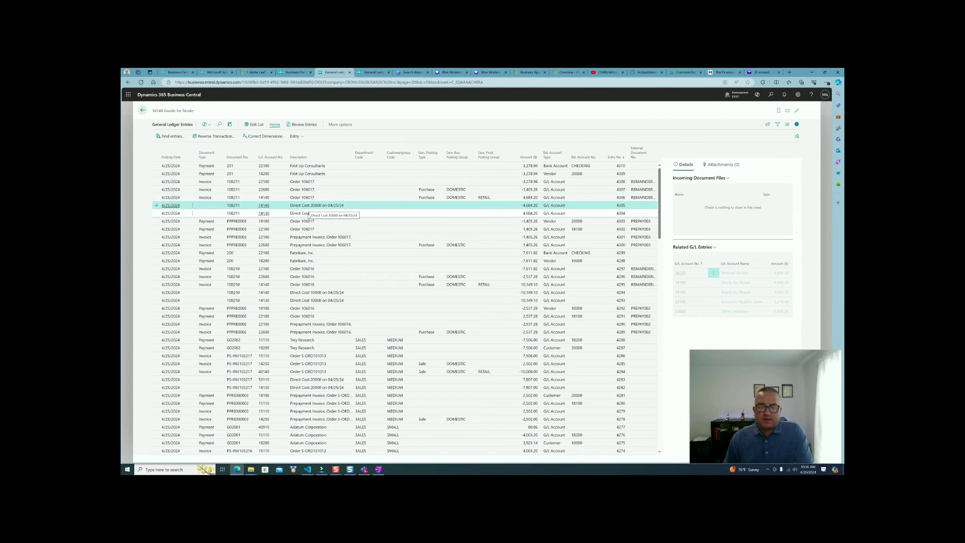
left_click(313, 215)
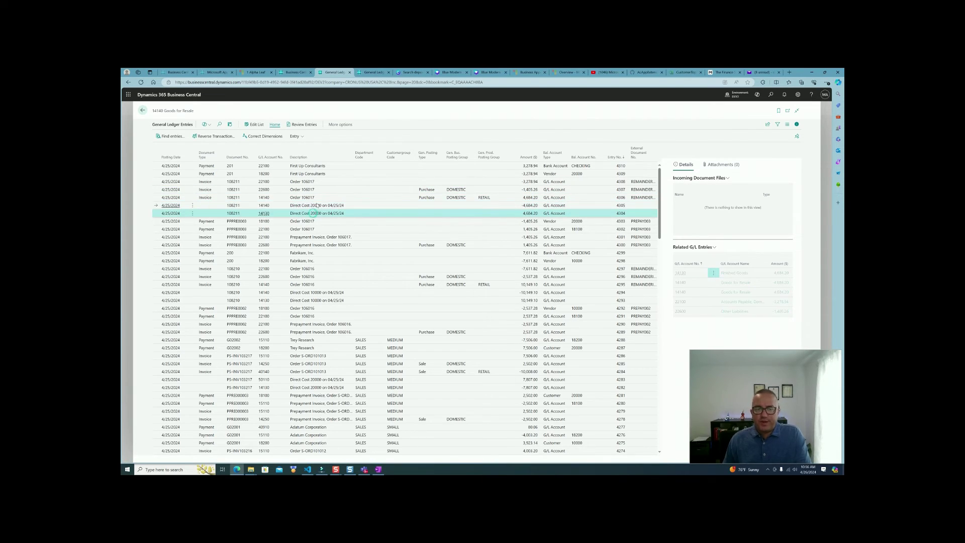
left_click(317, 208)
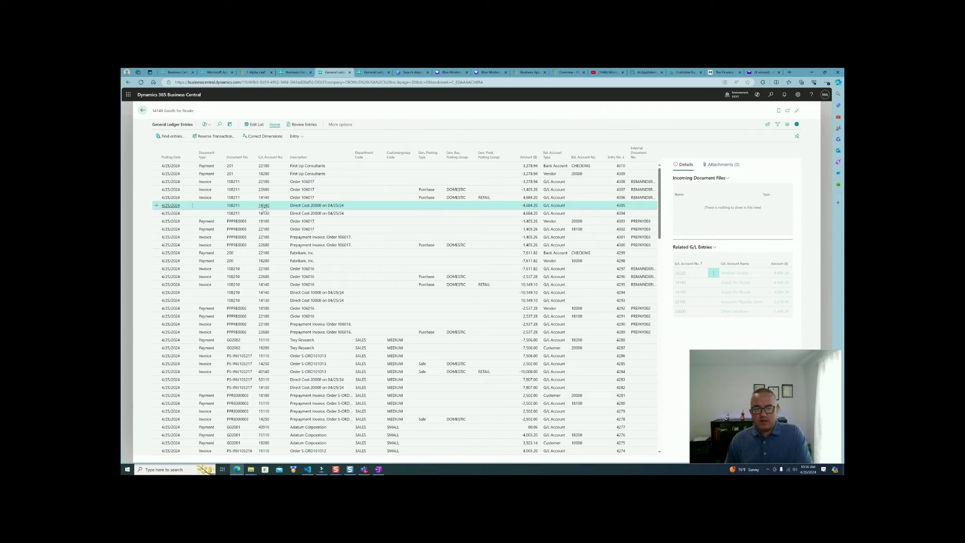
mouse_move(264, 207)
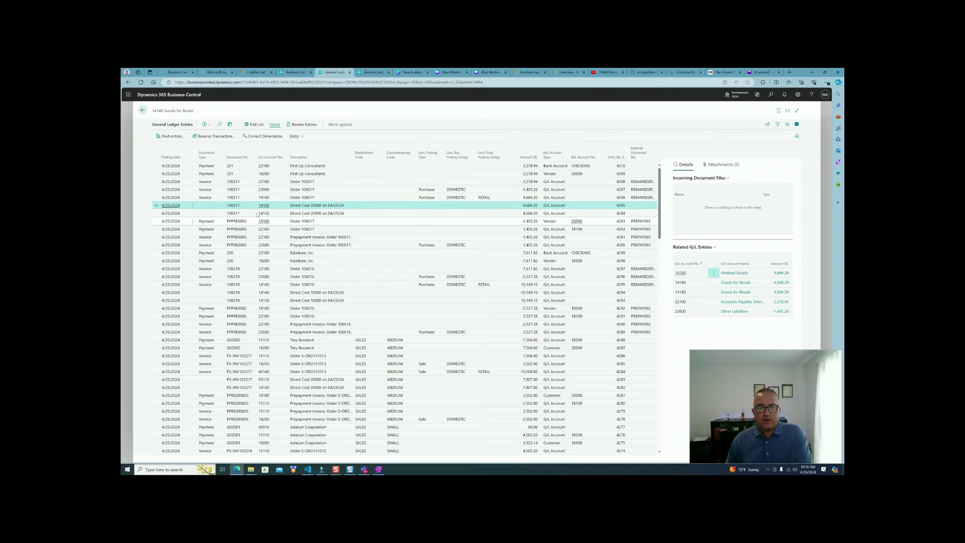
left_click(265, 213)
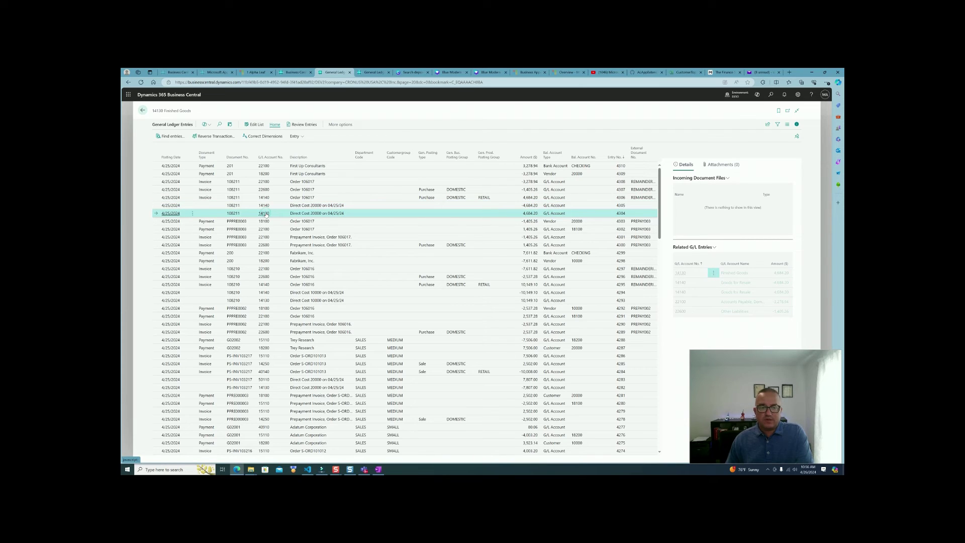
mouse_move(265, 213)
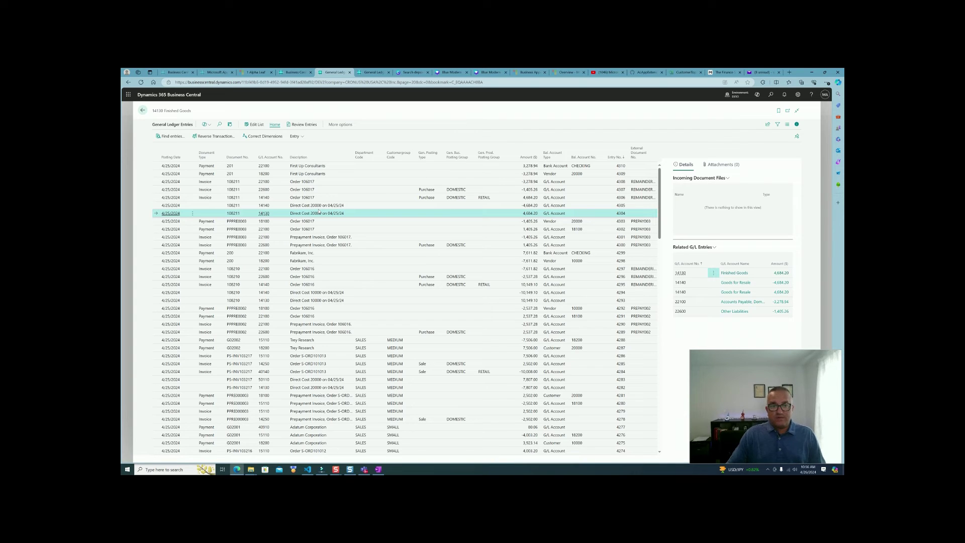
- Compare the petty cash entry of the order 106017 prepayment with the Direct Cost entries on accounts 14140 and 14130
left_click(285, 222)
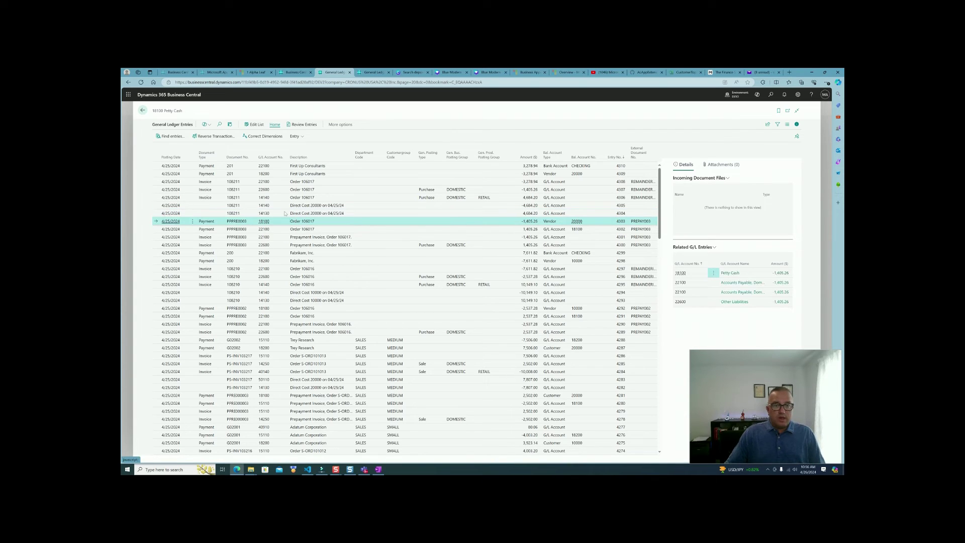
left_click(284, 208)
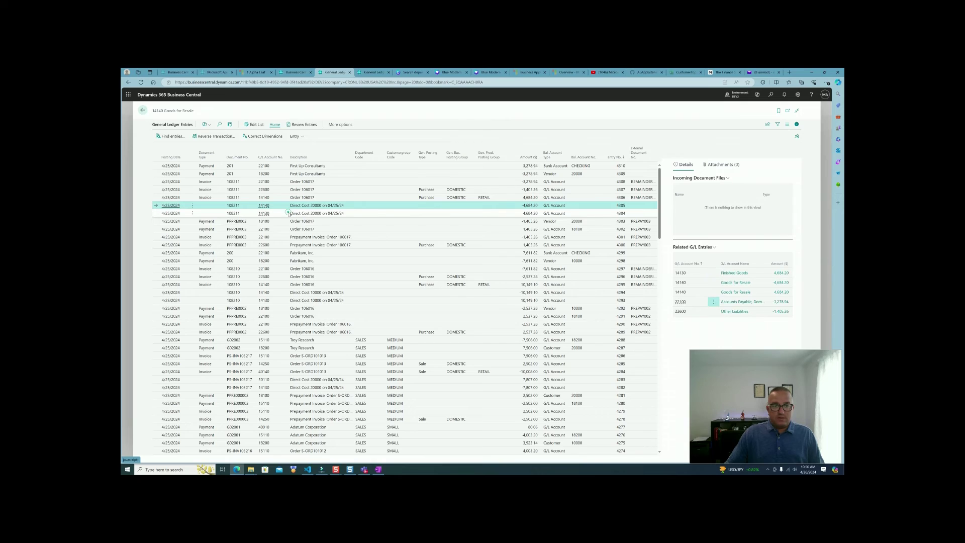
left_click(289, 214)
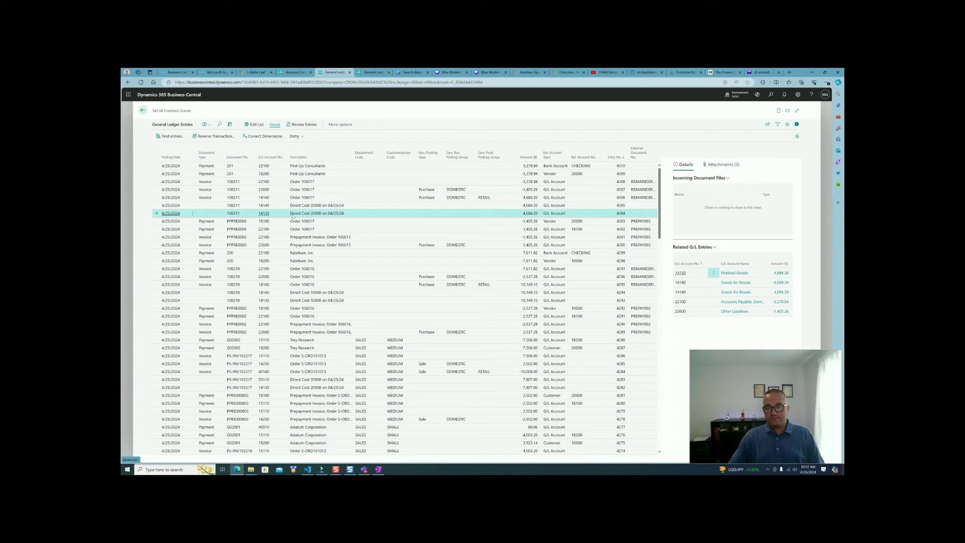
- Examine the order 106017 prepayment invoice entries on accounts 22600 and 22100, including the account details of Other Liabilities
left_click(296, 222)
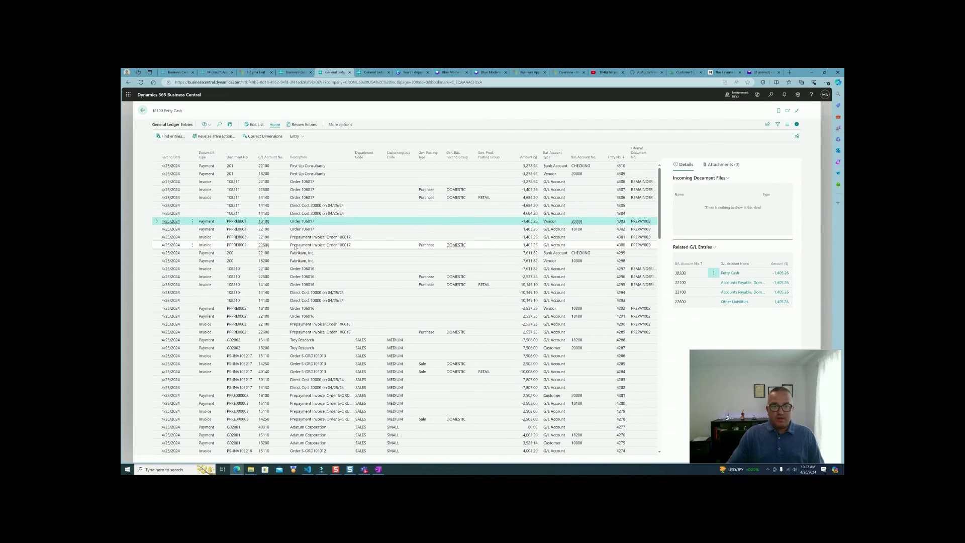
left_click(294, 246)
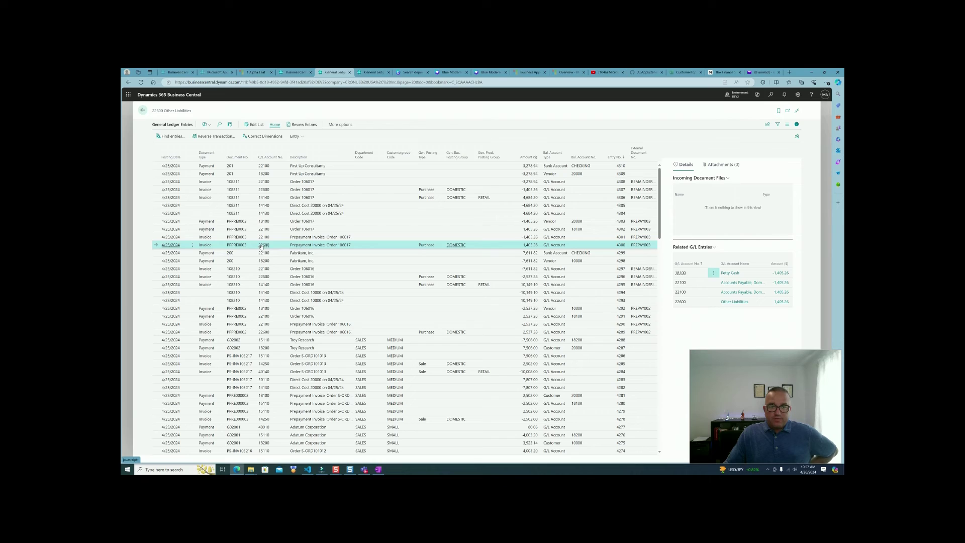
mouse_move(261, 246)
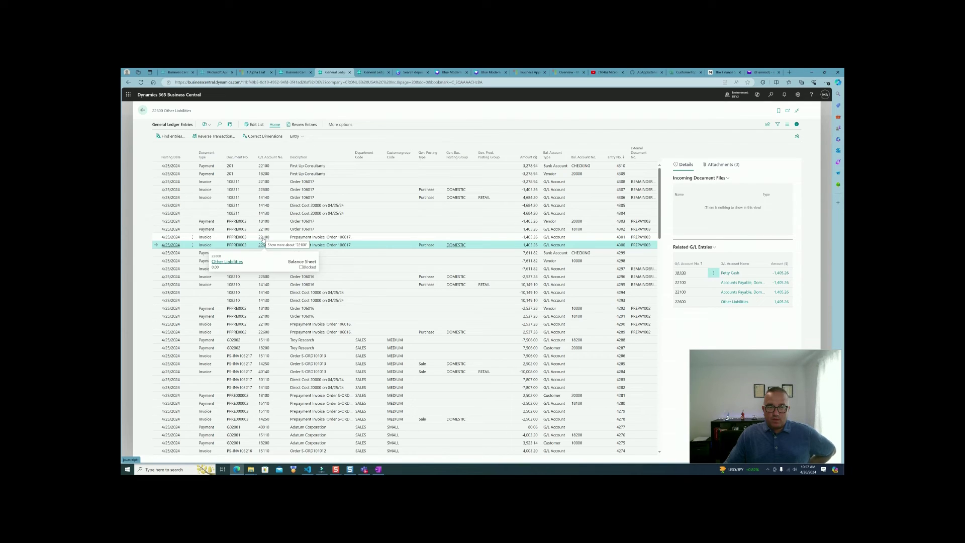
left_click(262, 238)
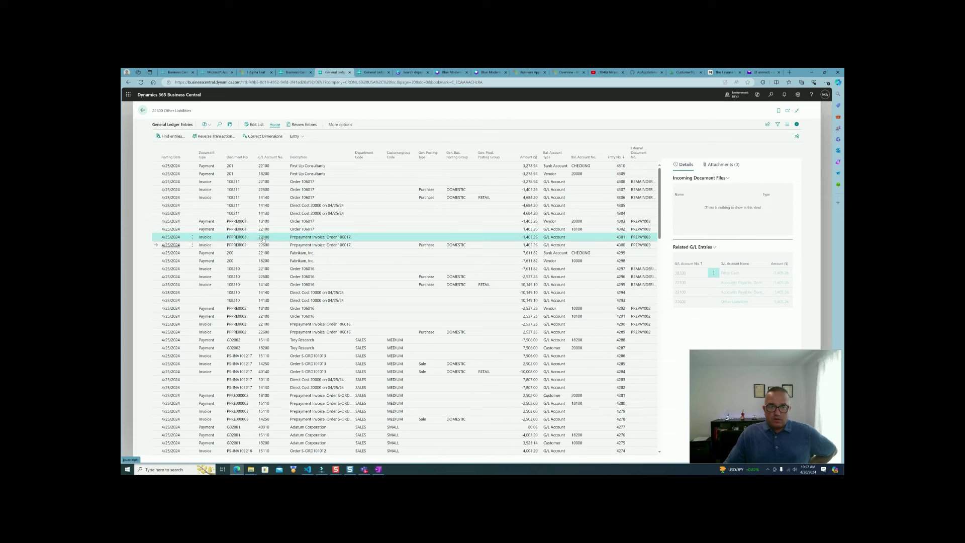
mouse_move(262, 239)
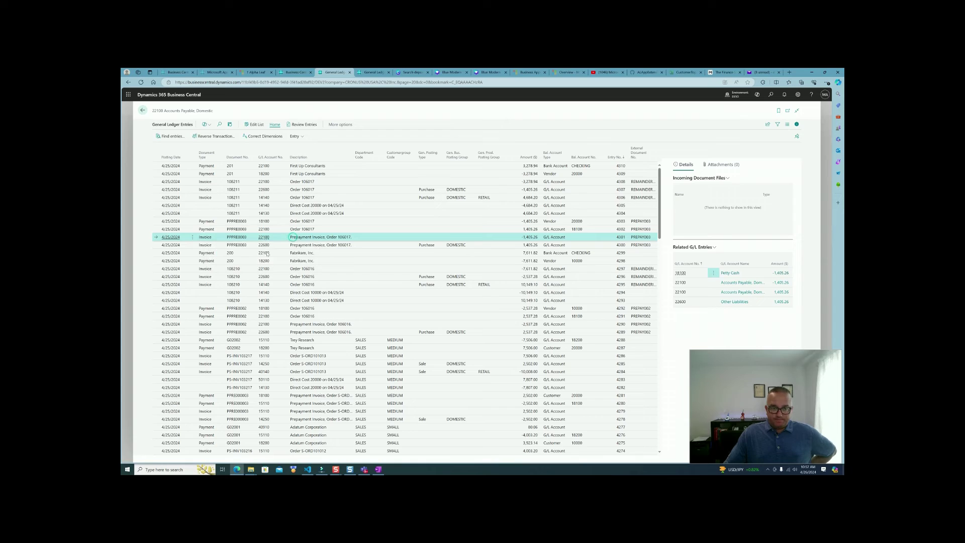
left_click(261, 246)
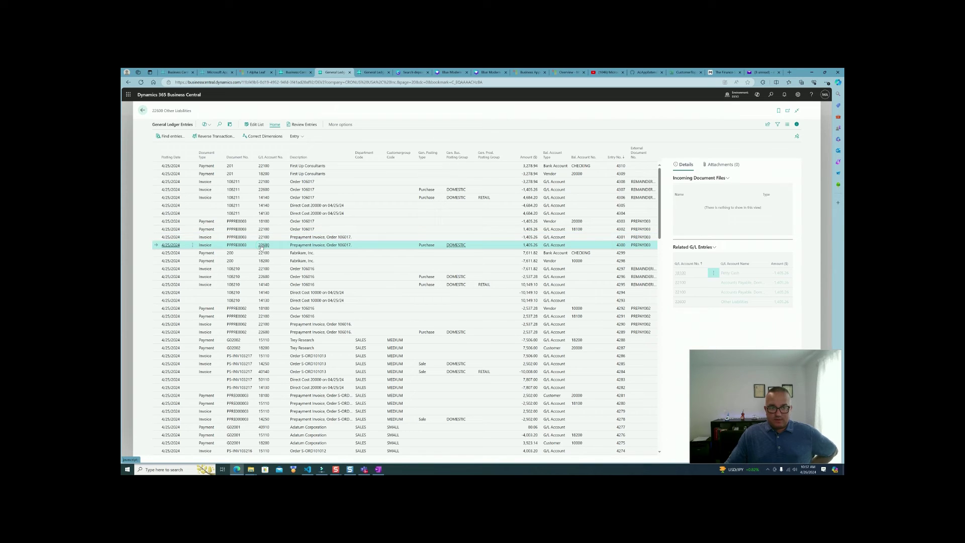
mouse_move(261, 246)
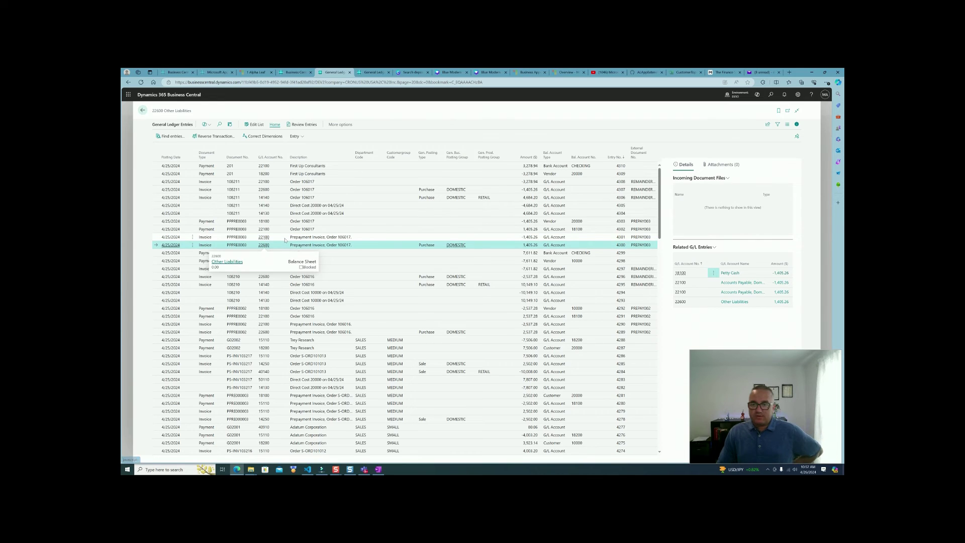
left_click(285, 238)
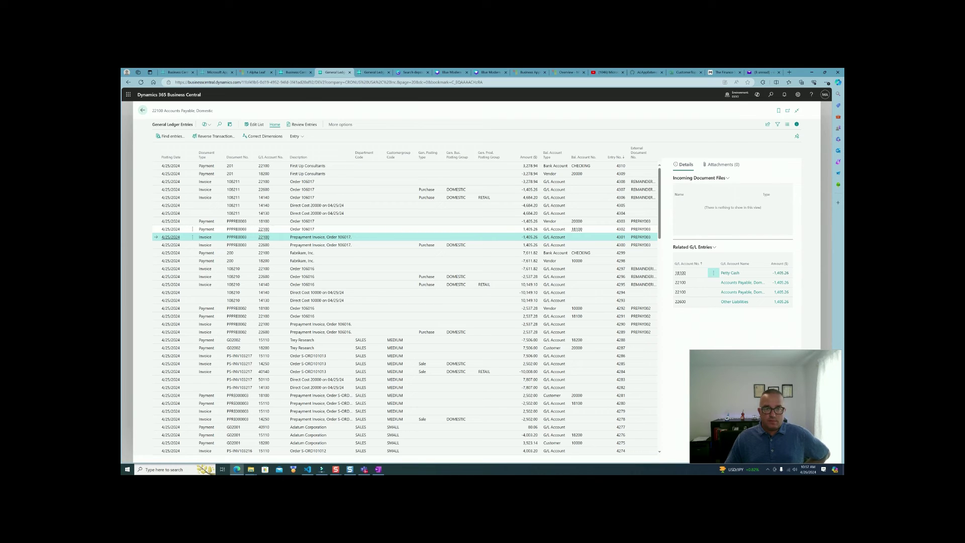
- Examine the order 106017 prepayment's payment entries on accounts payable 22100 and petty cash 18100
left_click(261, 229)
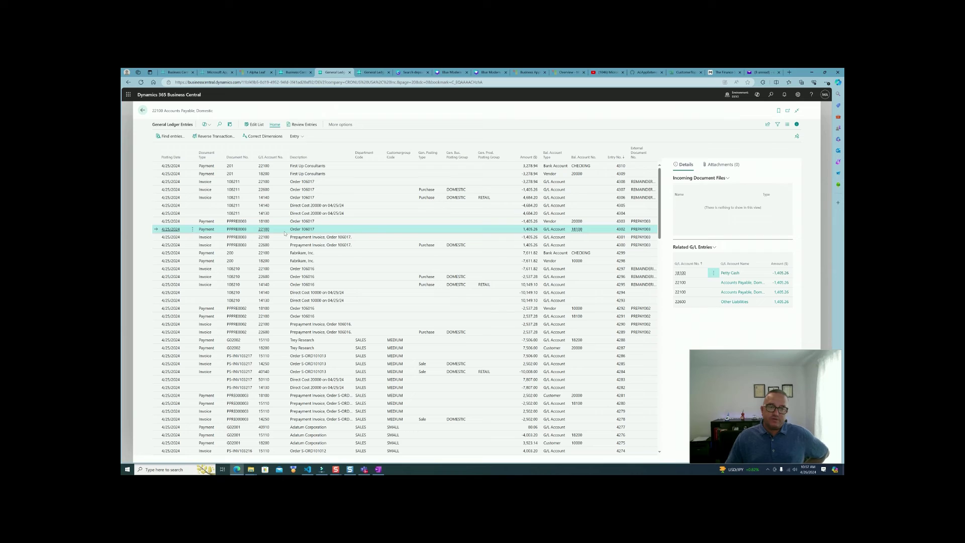
left_click(270, 236)
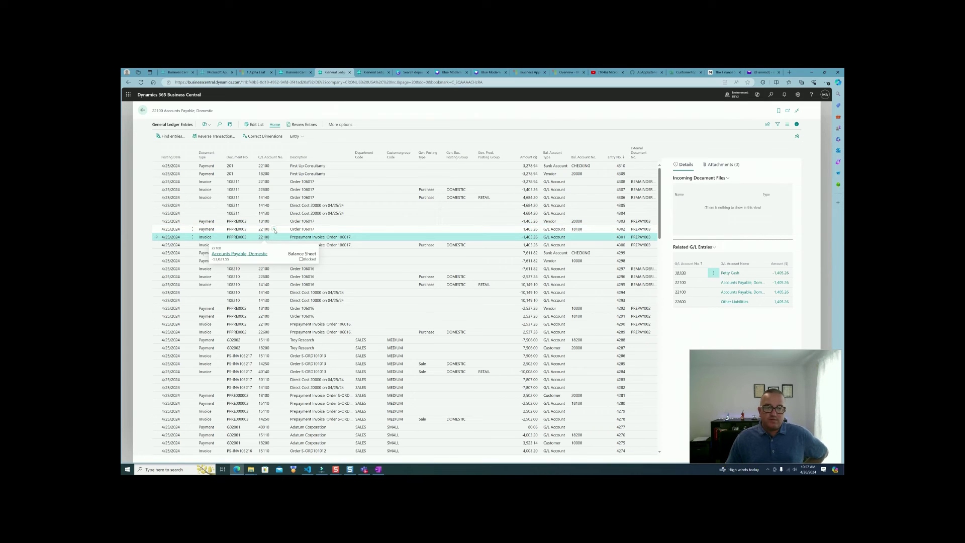
left_click(274, 230)
left_click(277, 221)
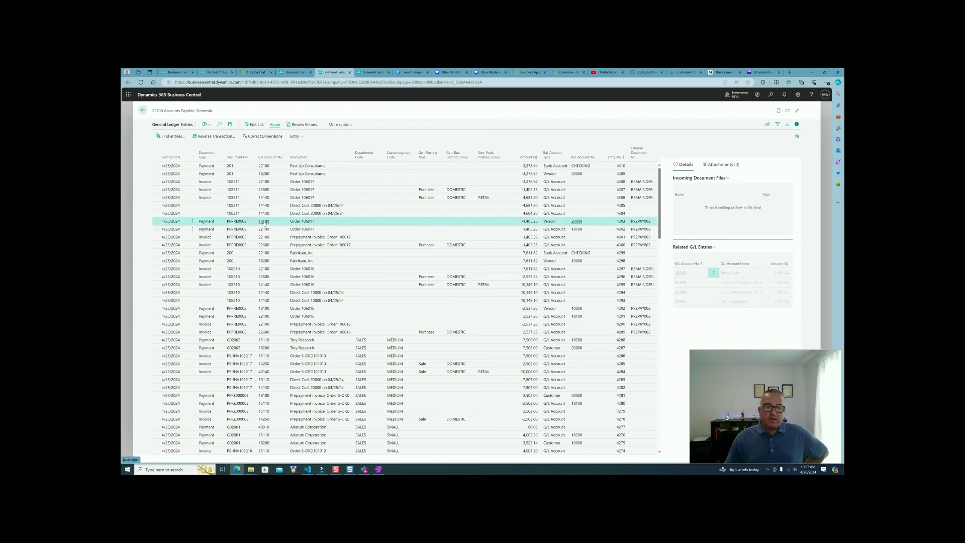
mouse_move(264, 222)
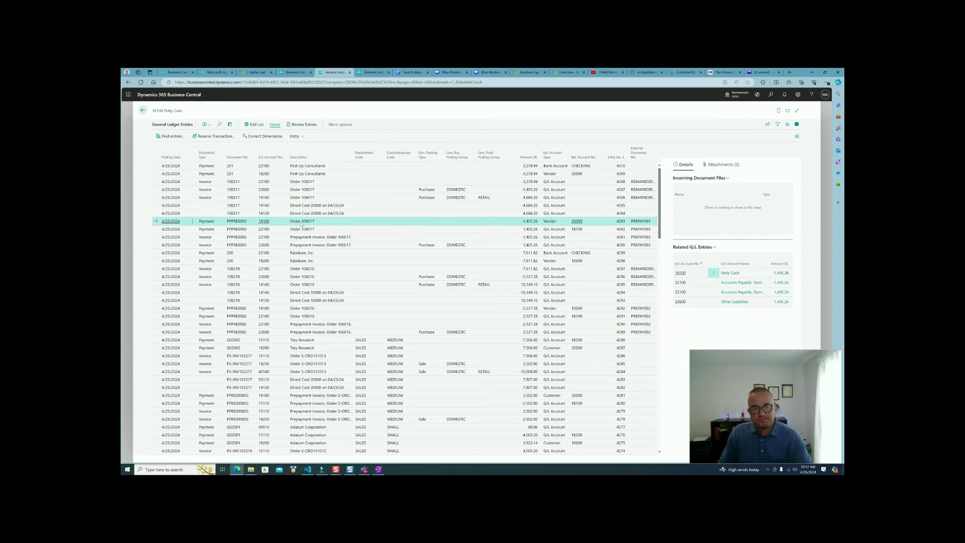
- Review the order 106017 prepayment invoice's liability and payables entries again, and switch to the T-accounting page in OneNote
left_click(300, 246)
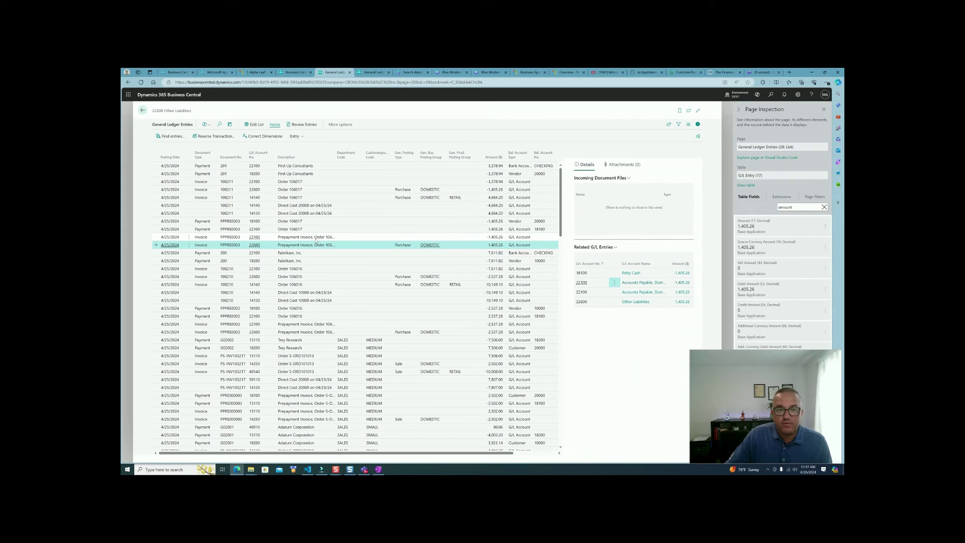
left_click(157, 240, "shift")
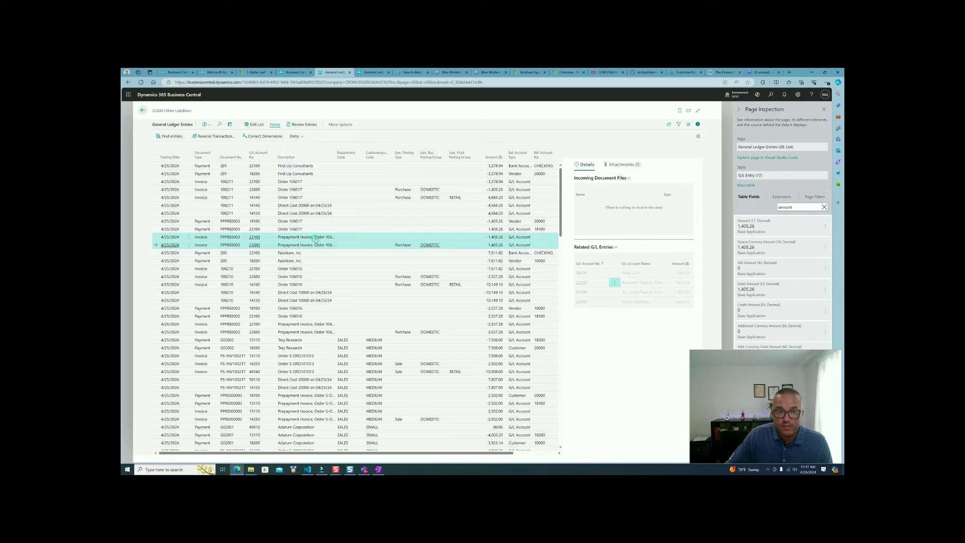
left_click(265, 246)
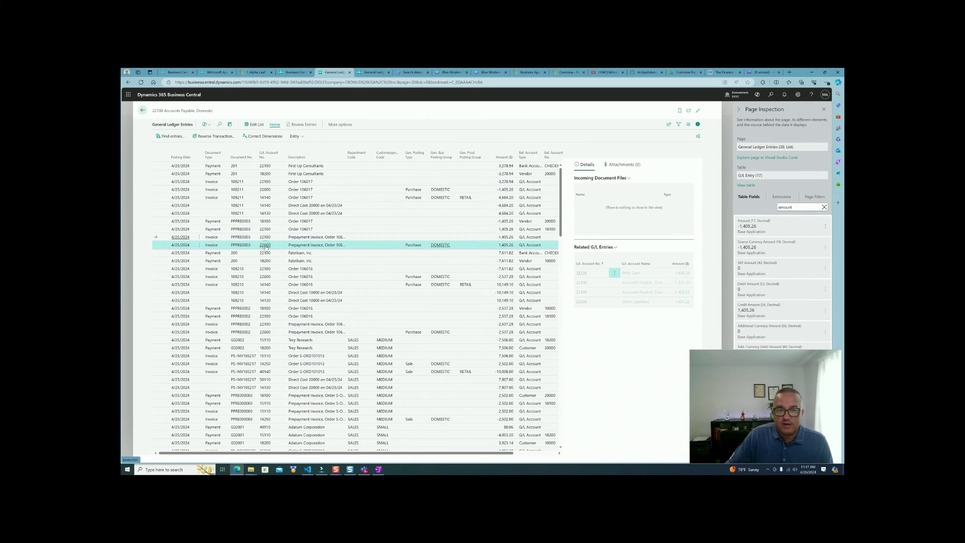
mouse_move(256, 247)
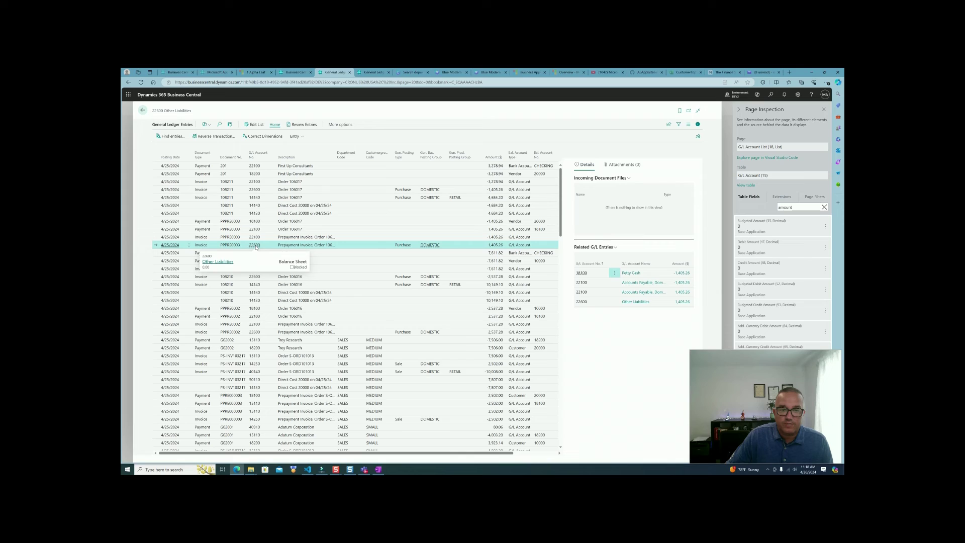
left_click(255, 238)
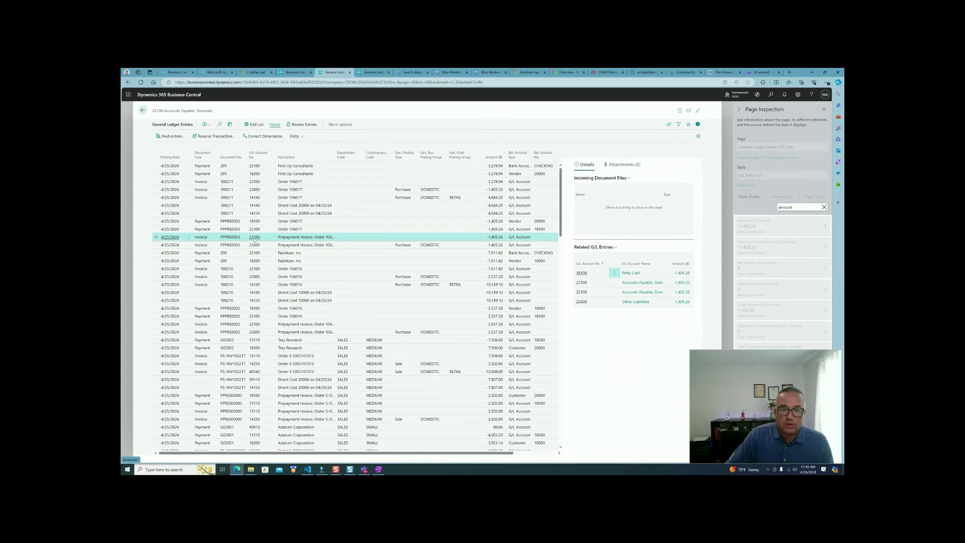
left_click(380, 469)
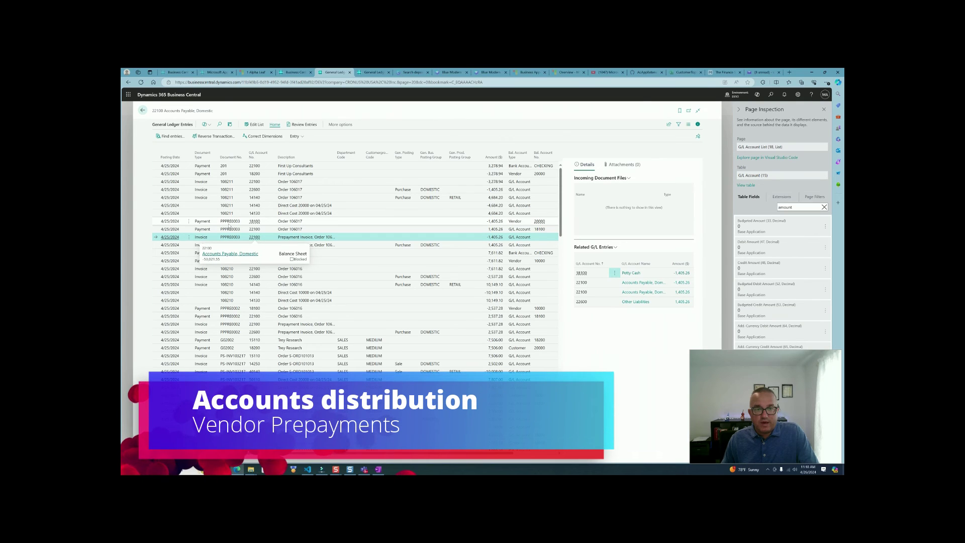
- Review the prepayment's payment entry on petty cash account 18100 and return to the T-accounting page in OneNote
left_click(230, 222)
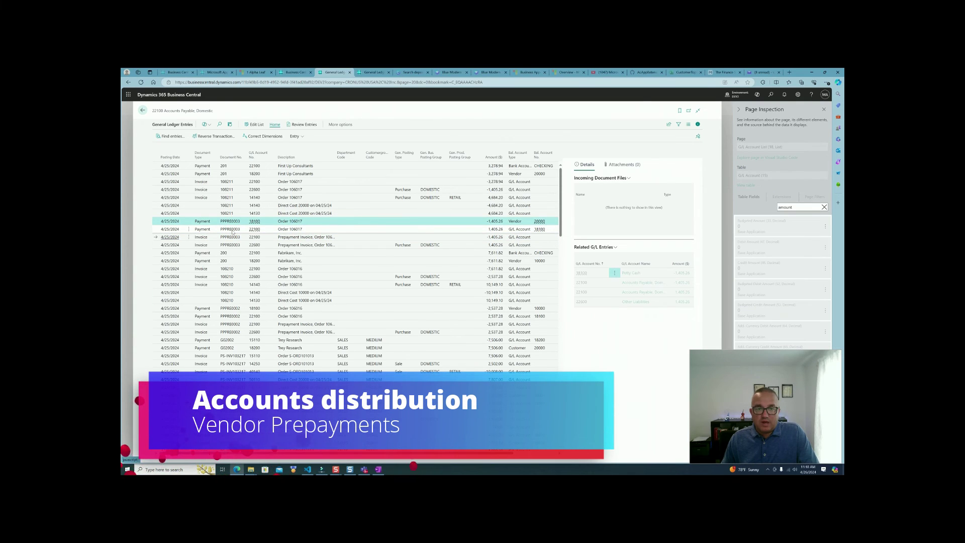
left_click(811, 72)
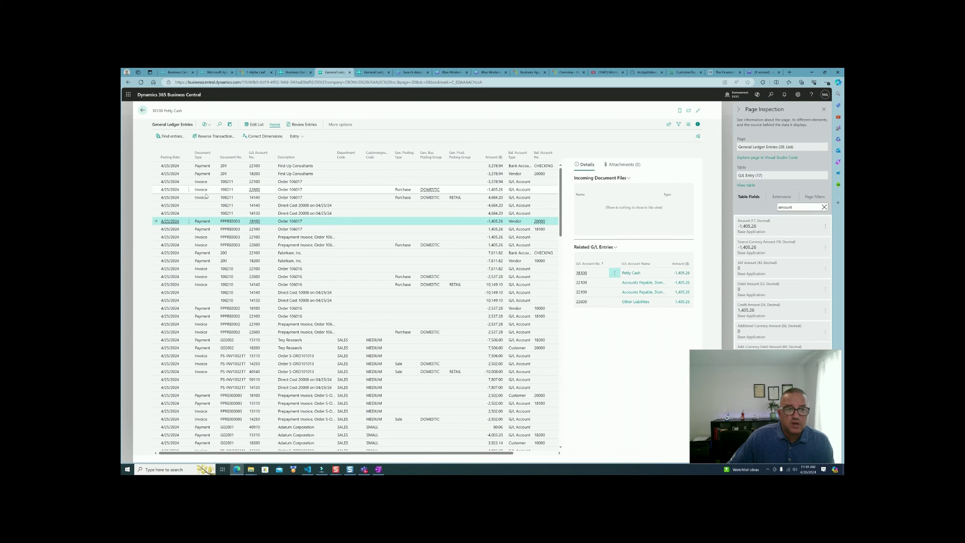
- Review the remainder invoice's entries on accounts 14140, 22600 and 22100, and bring up the T-accounting page in OneNote
left_click(219, 198)
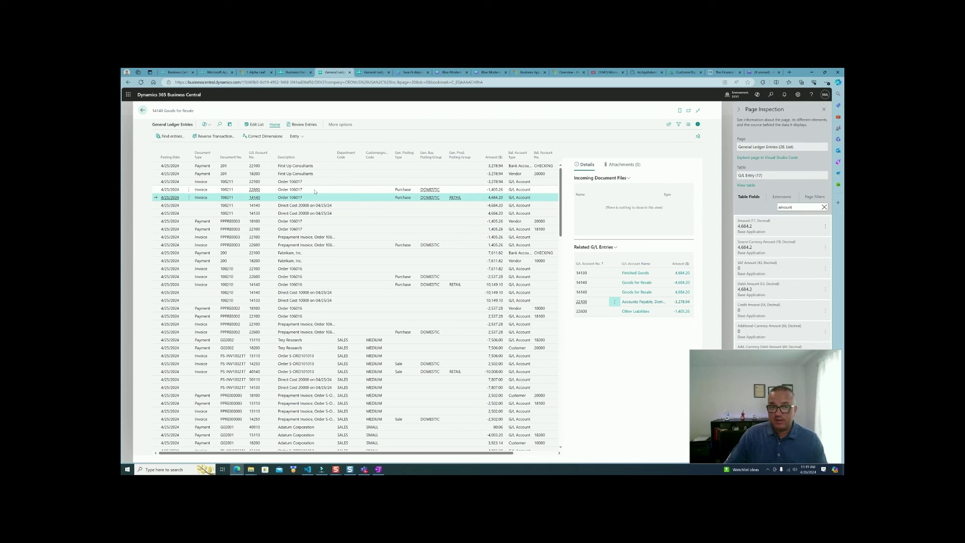
left_click(339, 191)
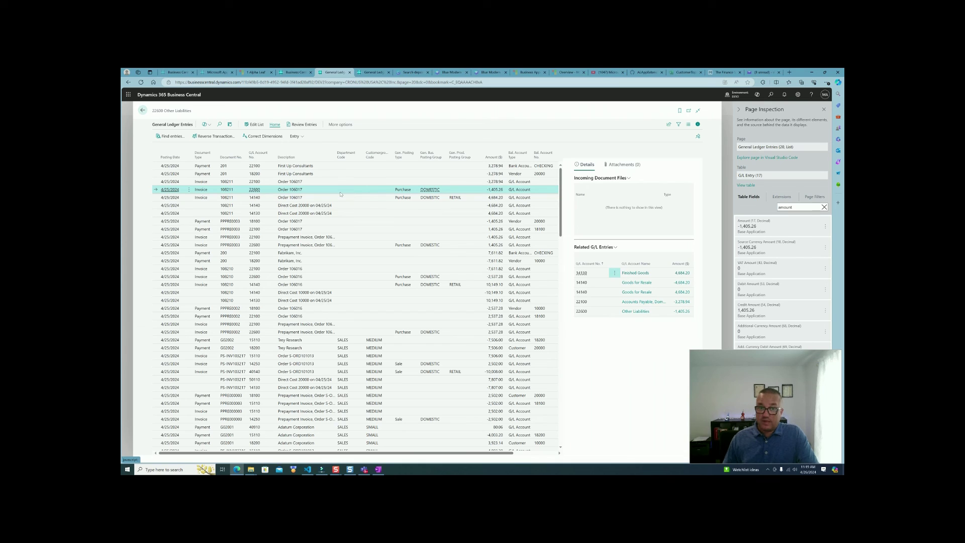
left_click(345, 184)
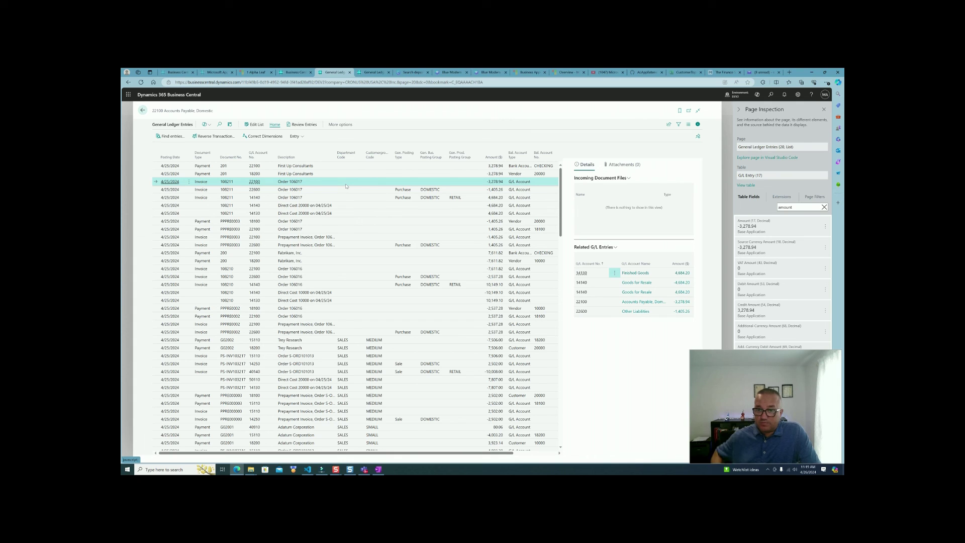
left_click(811, 72)
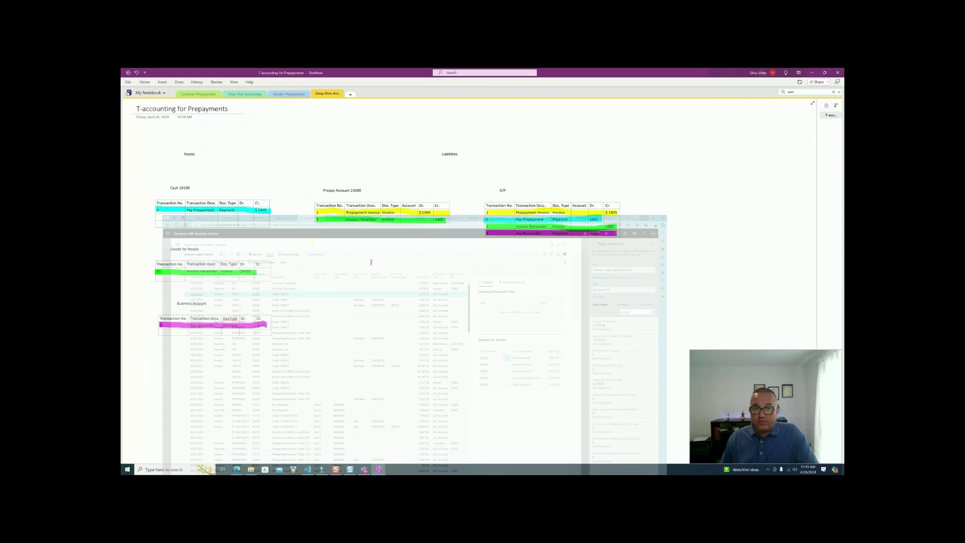